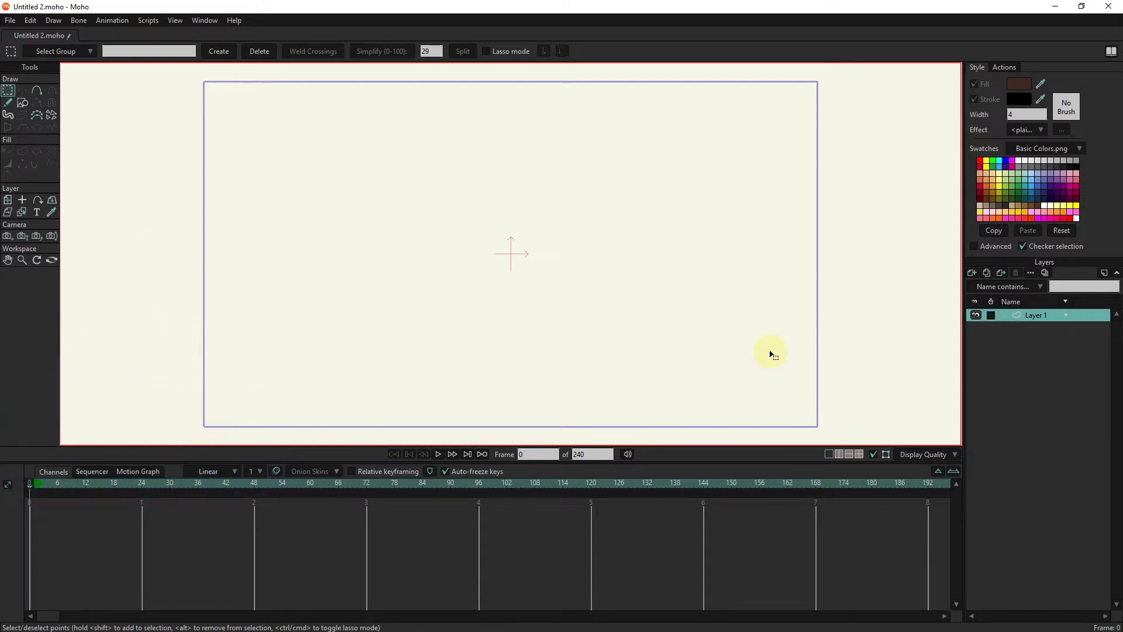
Step: Create a new vector layer above Layer 1 and name it TABLE
left_click(972, 272)
left_click(1027, 313)
type("TABLE")
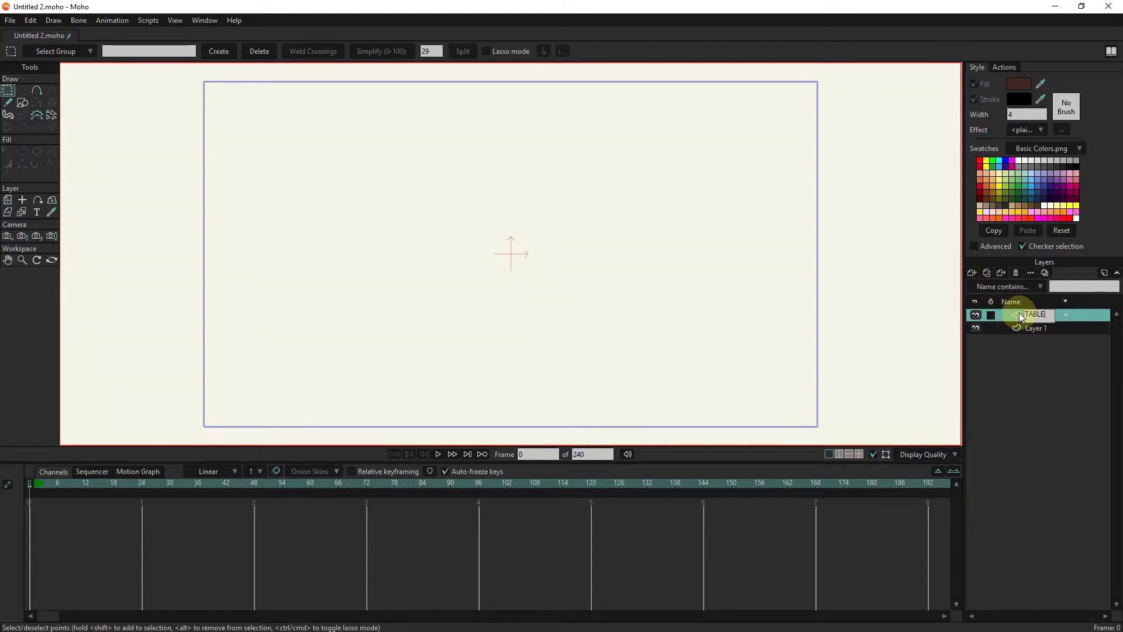
key("Return")
Step: Draw a tall rectangle on the TABLE layer reaching the frame bottom
left_click(23, 105)
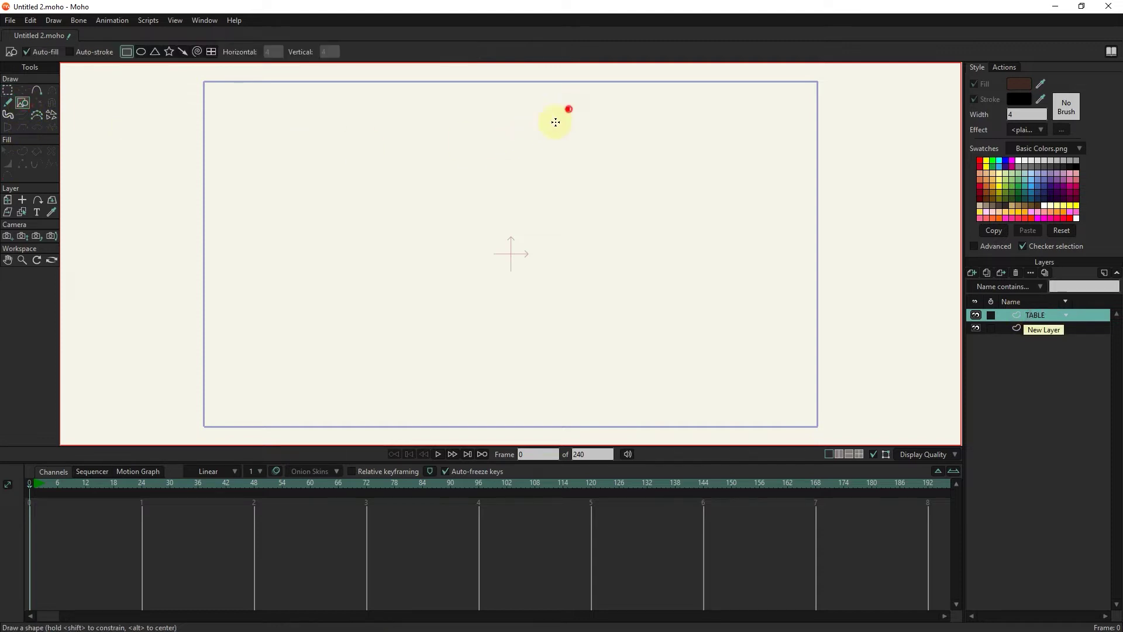
left_click_drag(569, 109, 384, 392)
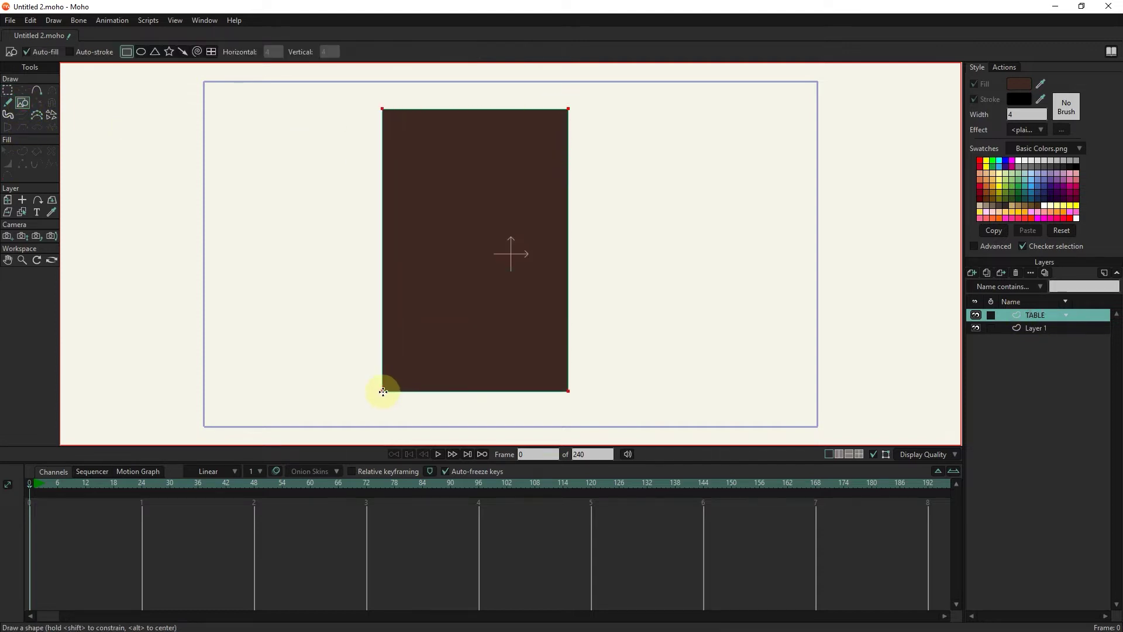
left_click_drag(383, 392, 391, 422)
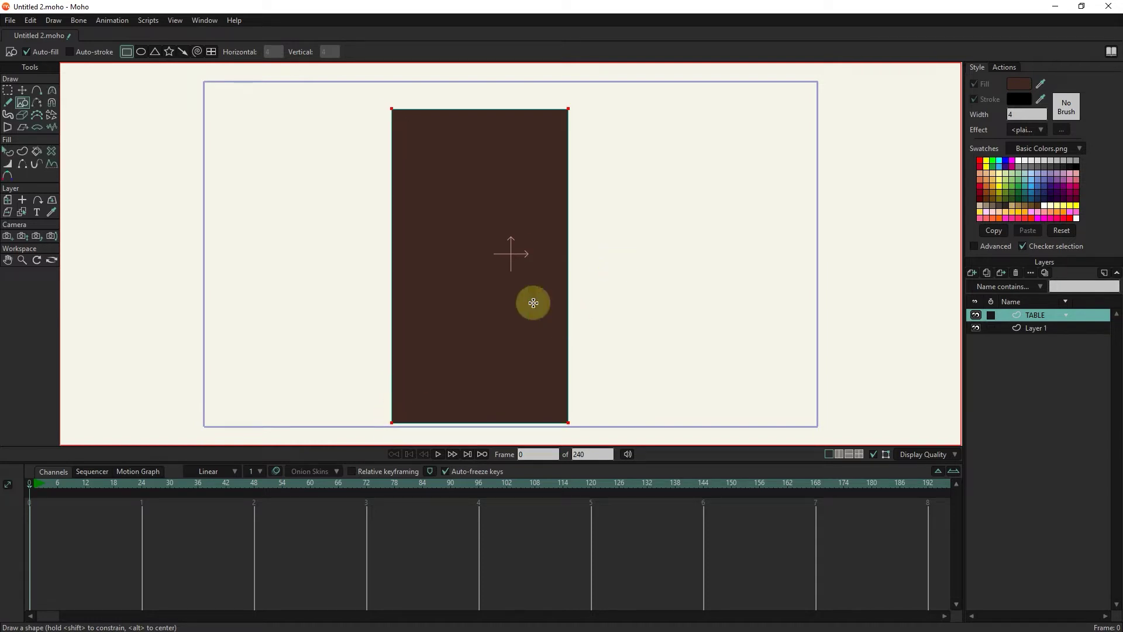
Step: Fill the rectangle with a warm dark brown colour
left_click(8, 152)
left_click(465, 233)
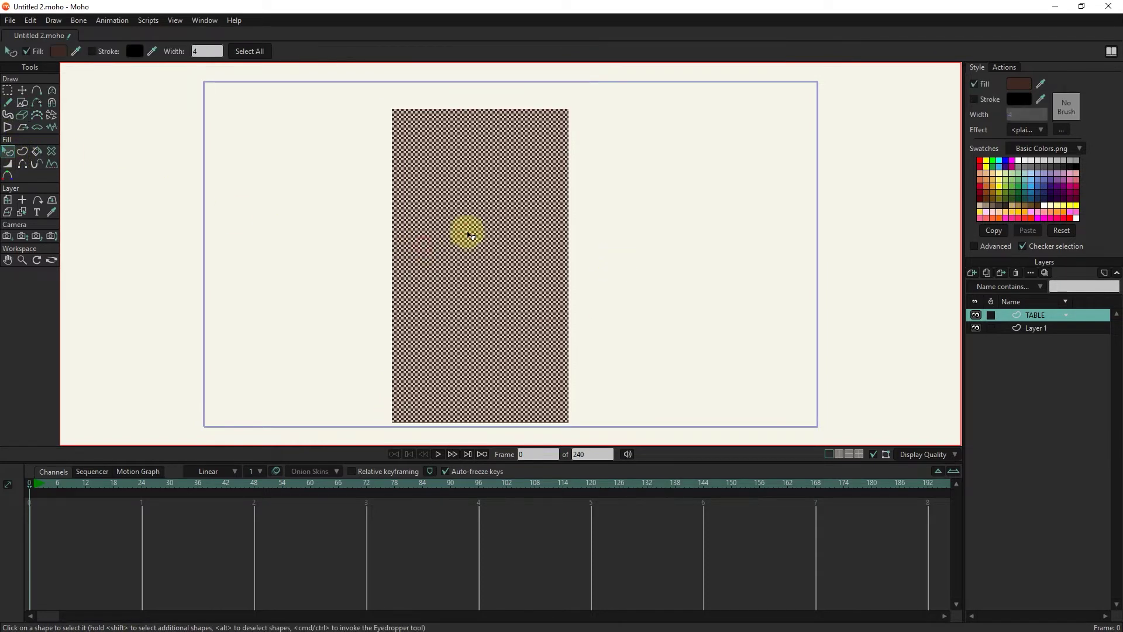
left_click(1019, 85)
left_click_drag(775, 275, 800, 265)
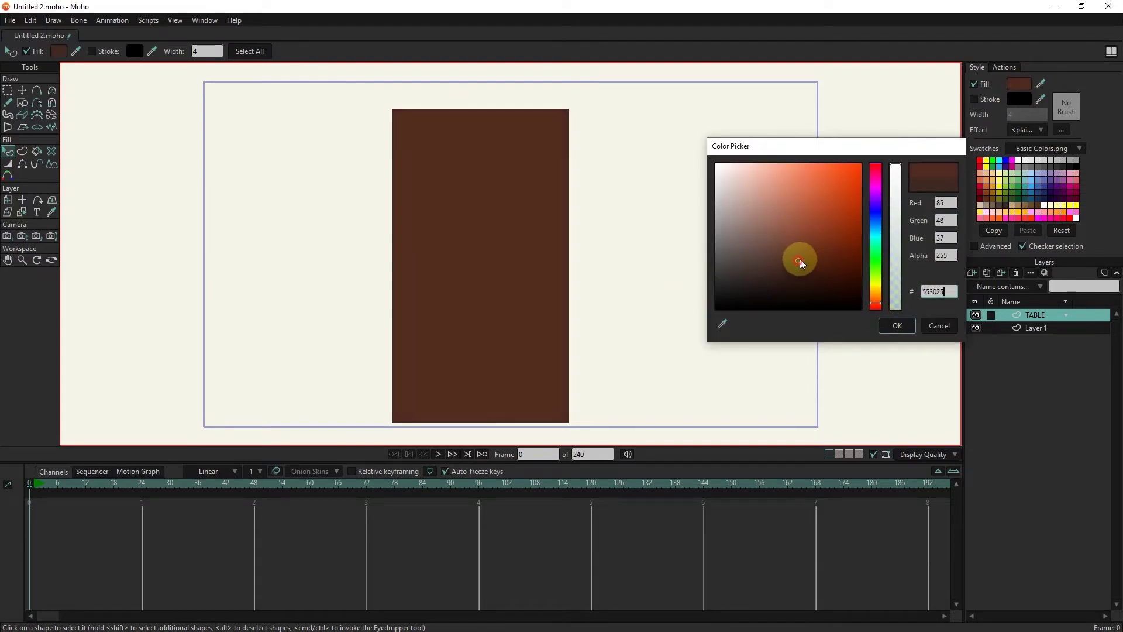
left_click_drag(801, 265, 804, 259)
left_click(897, 326)
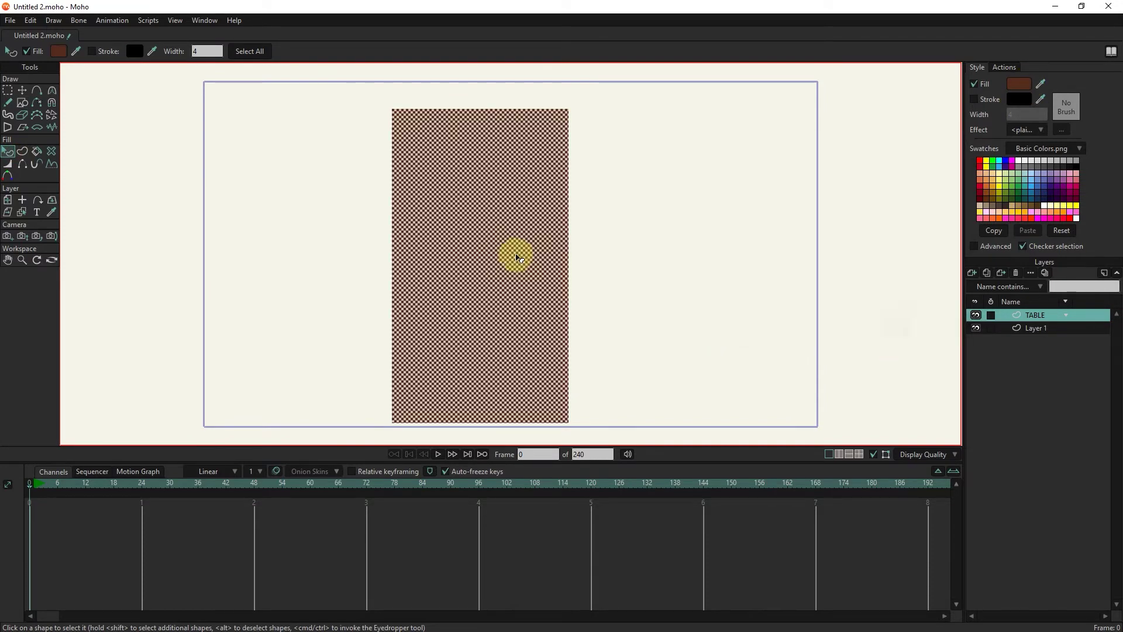
Step: Give the rectangle a thick black outline with stroke width 6
left_click(974, 98)
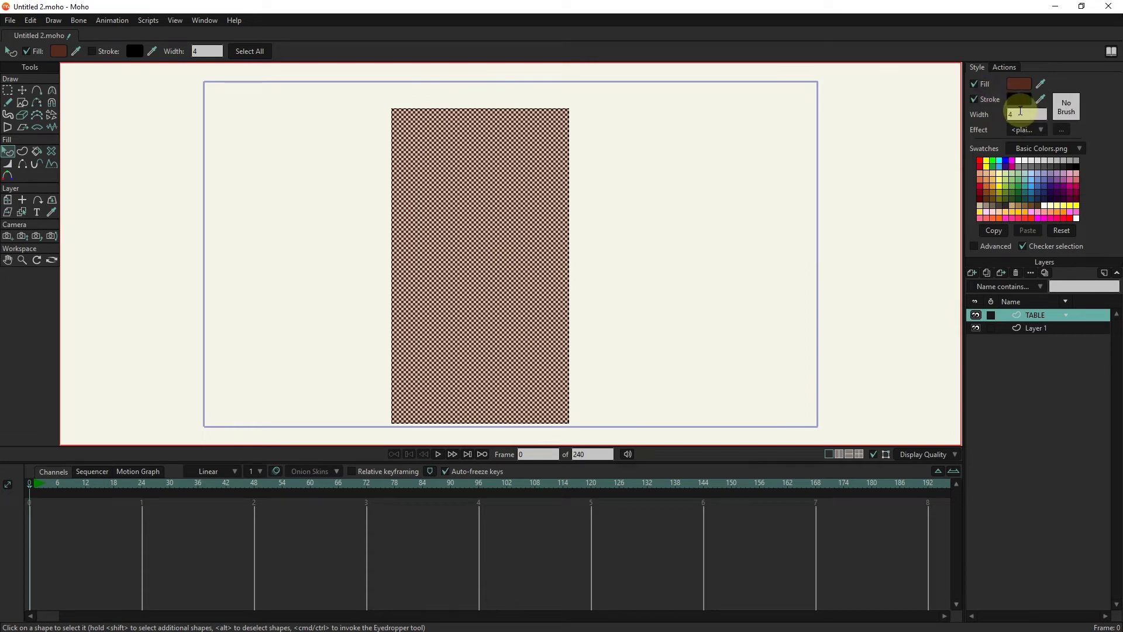
left_click(1021, 113)
type("6")
left_click(858, 186)
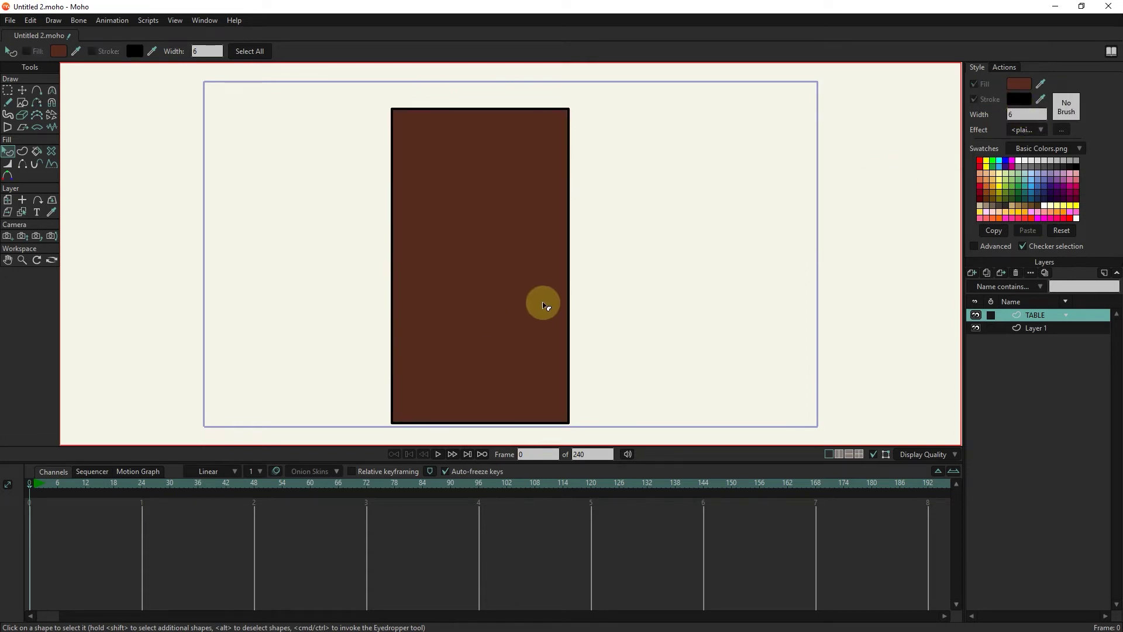
left_click(32, 91)
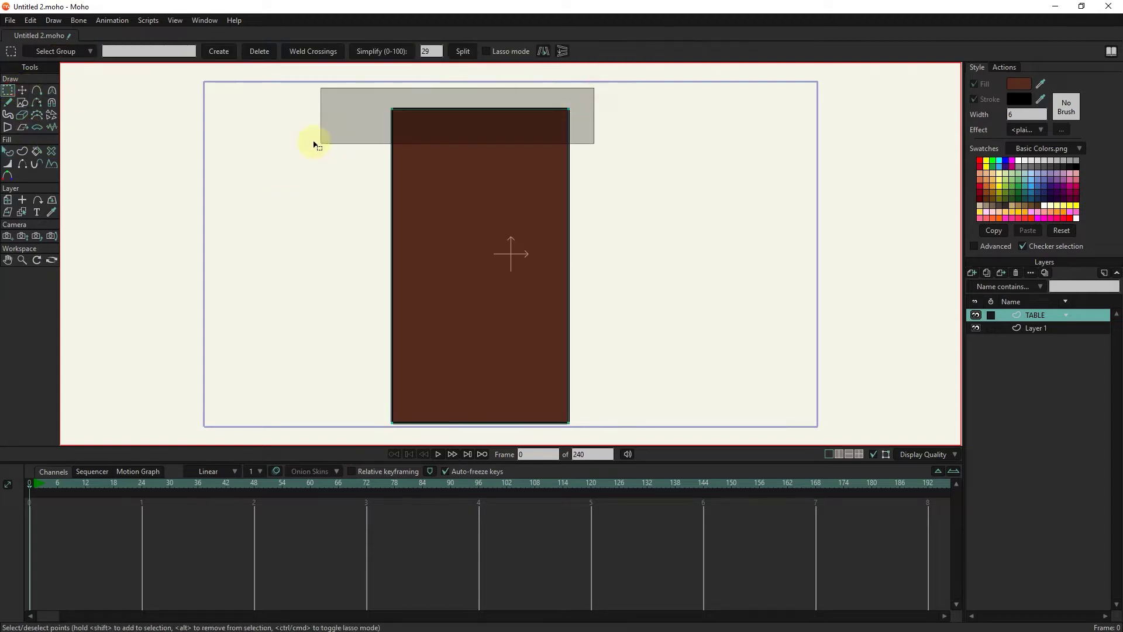
Step: Select the rectangle's top two points and scale them inward to narrow the top
left_click_drag(598, 89, 318, 143)
left_click(21, 90)
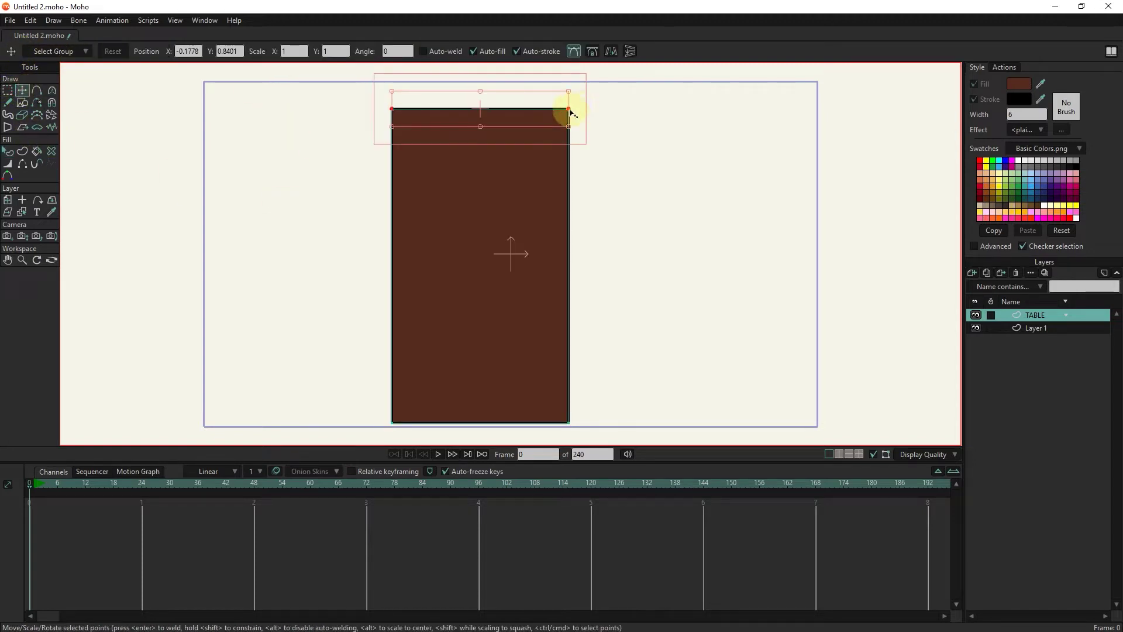
left_click_drag(571, 113, 539, 124)
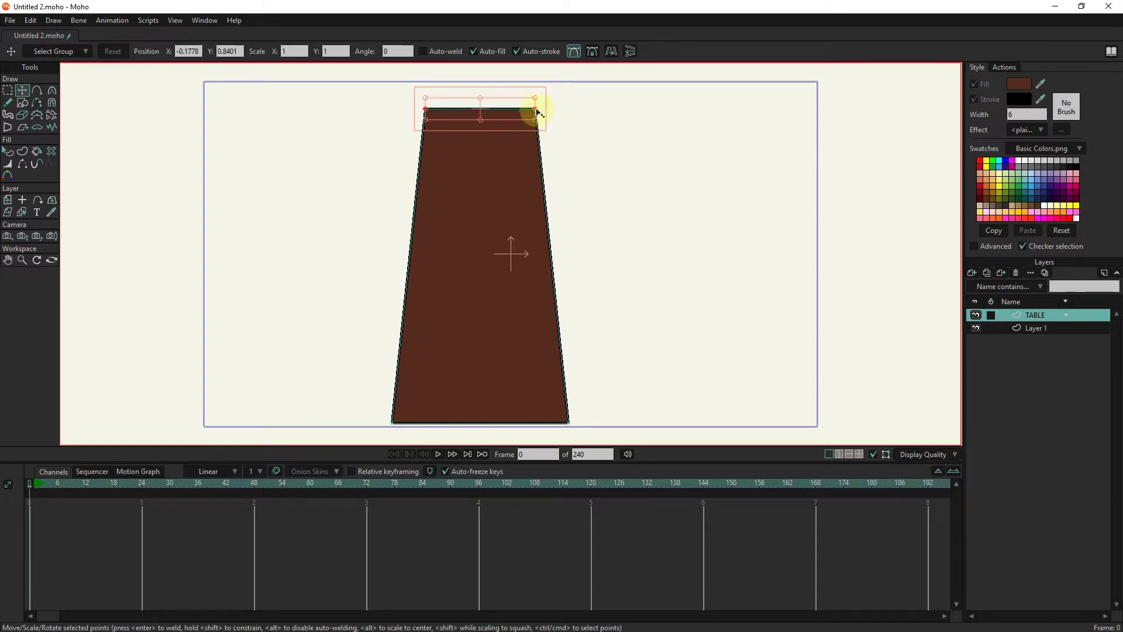
left_click_drag(538, 111, 526, 112)
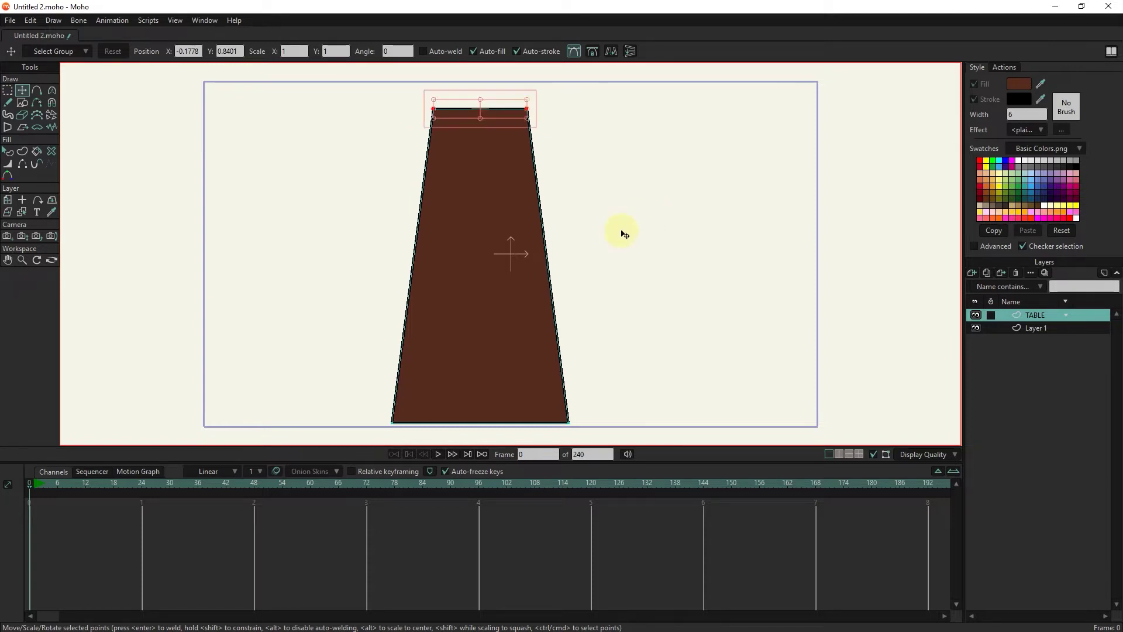
Step: Lower the top edge to shorten the shape and nudge the trapezoid down-right
left_click_drag(480, 112, 478, 163)
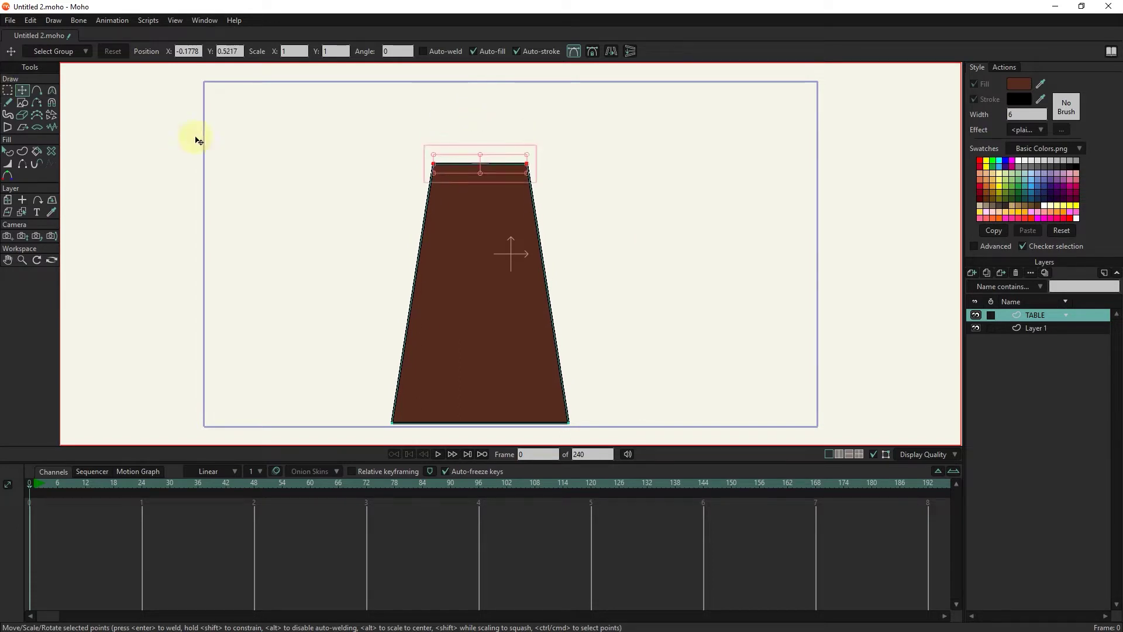
left_click(486, 283)
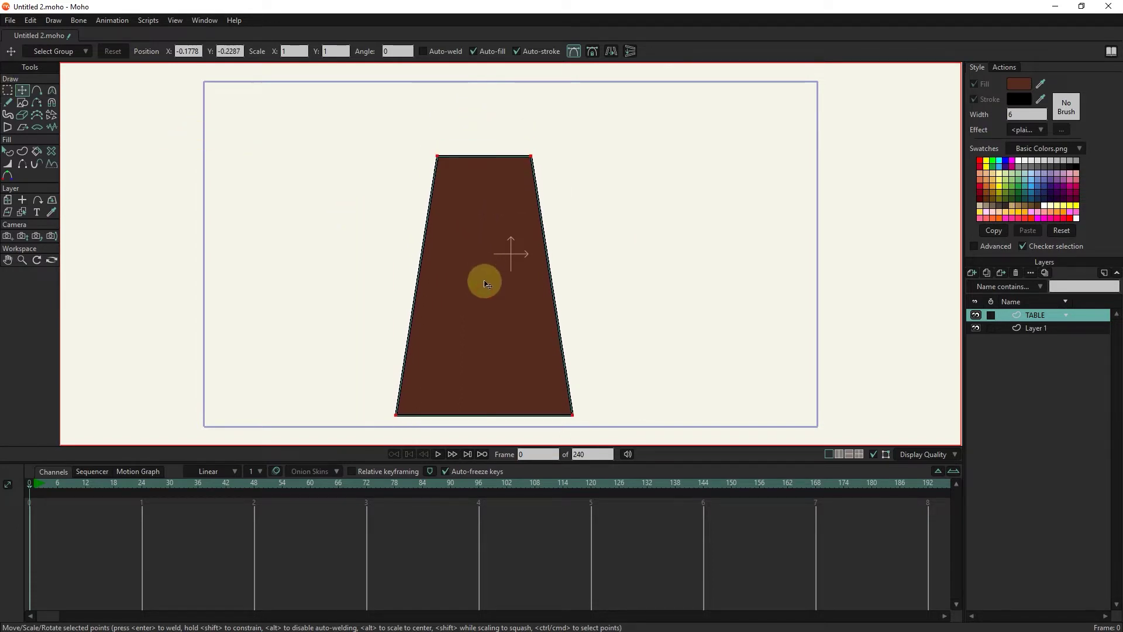
left_click_drag(485, 283, 488, 289)
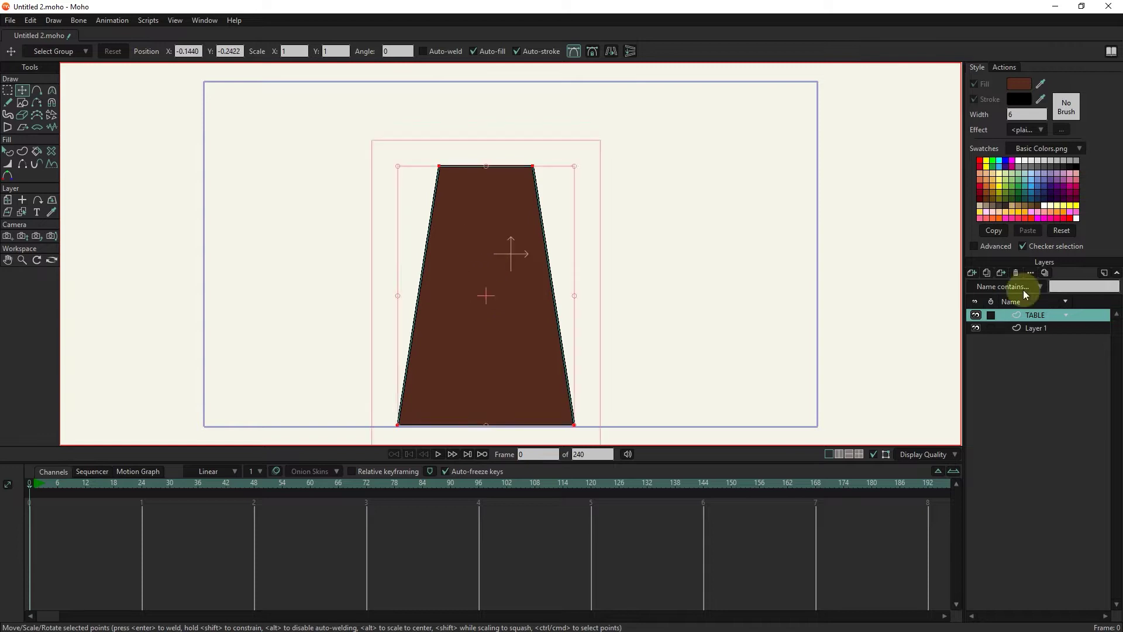
Step: Import the wooden chair picture as a new image layer
left_click(971, 272)
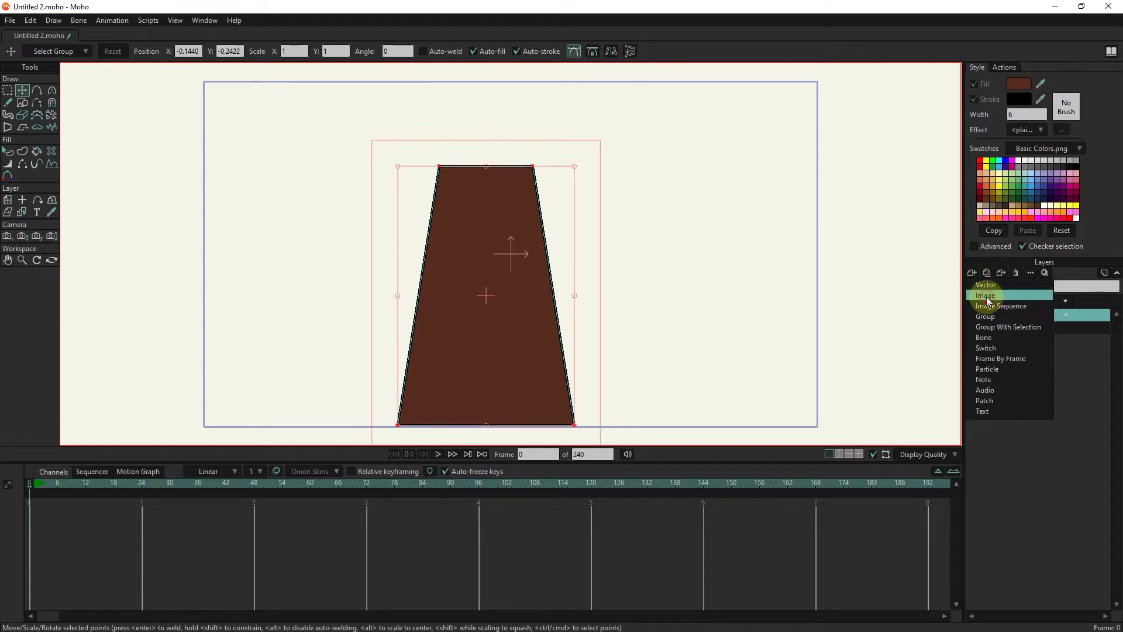
left_click(989, 299)
left_click(261, 115)
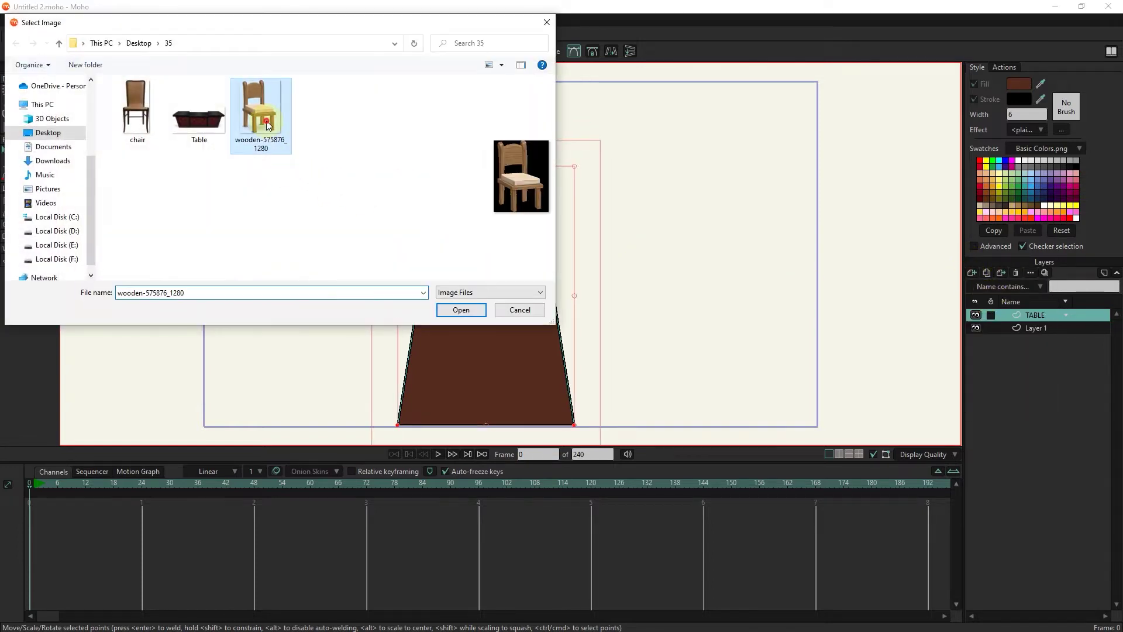
left_click(461, 309)
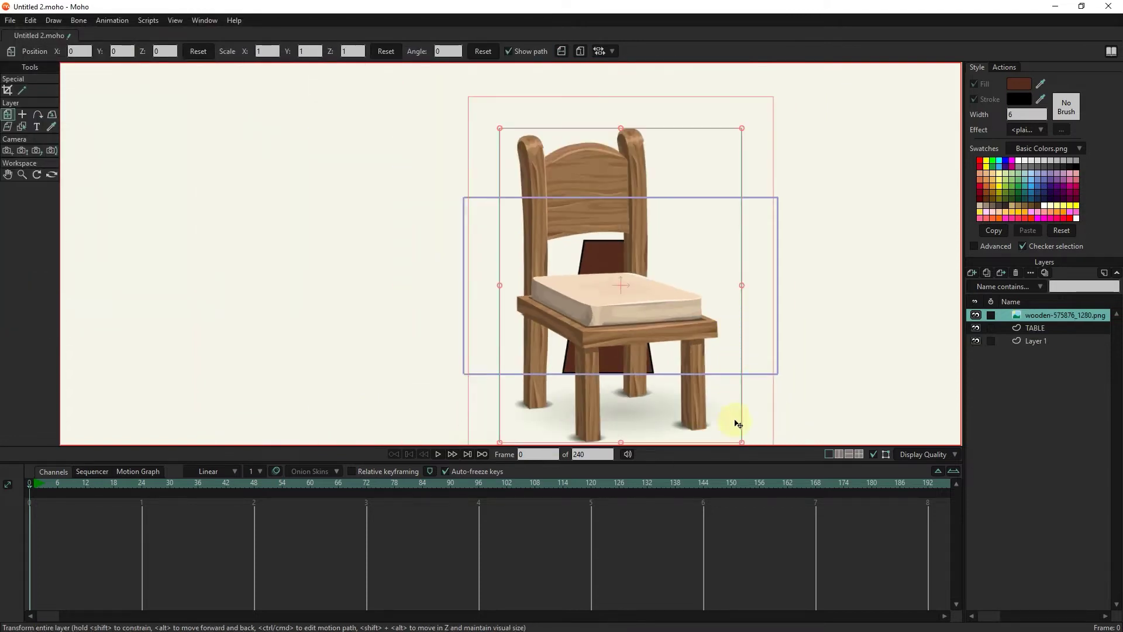
Step: Shrink the chair to about a third and position it over the table area
left_click_drag(743, 443, 671, 351)
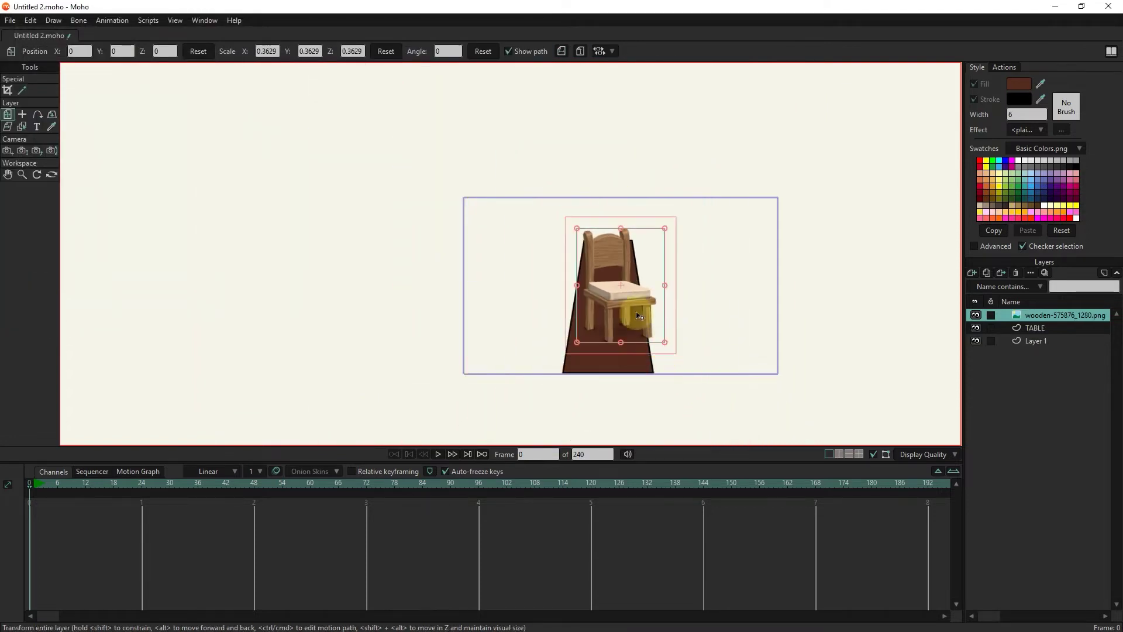
left_click_drag(622, 290, 667, 279)
scroll(667, 279, "up", 2)
left_click_drag(723, 334, 707, 313)
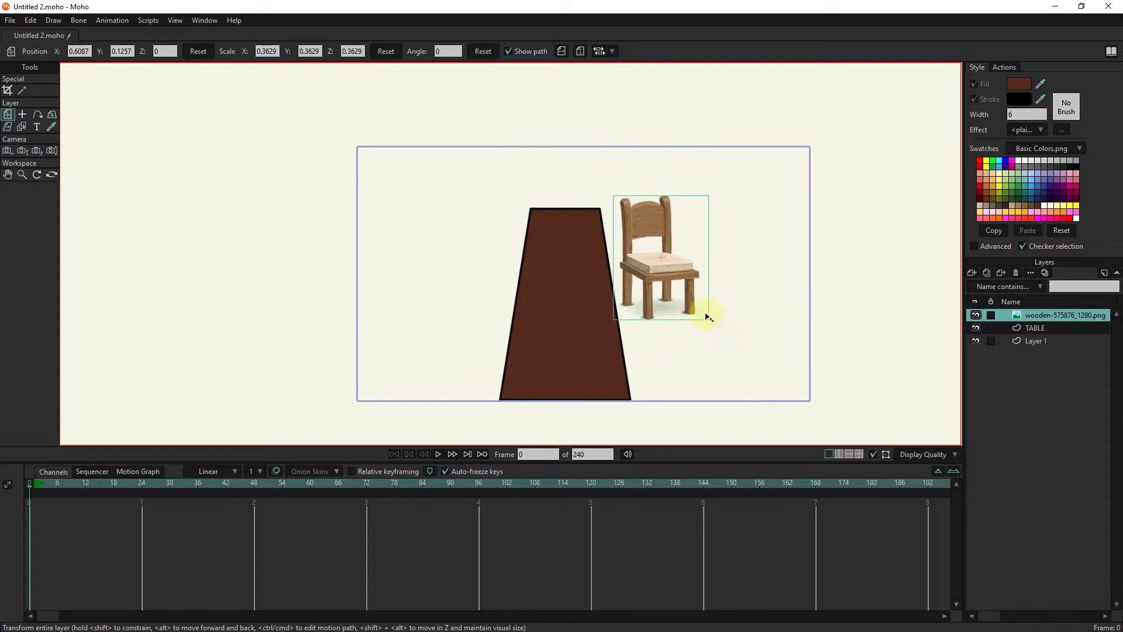
scroll(657, 300, "up", 1)
left_click_drag(667, 263, 663, 277)
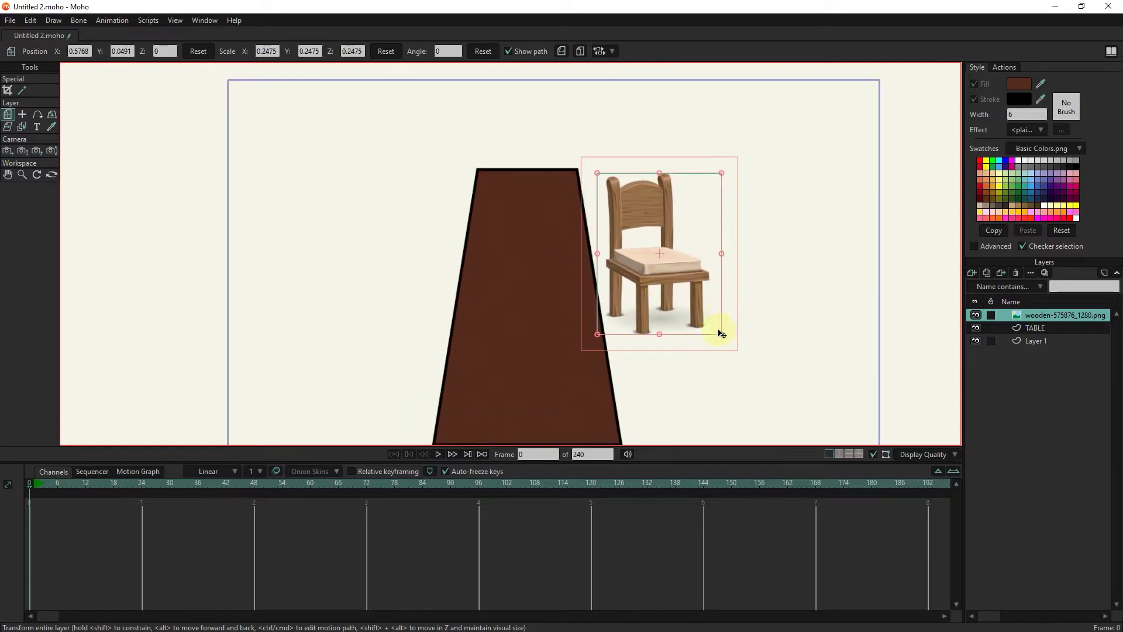
left_click_drag(722, 335, 715, 322)
key("ctrl+z")
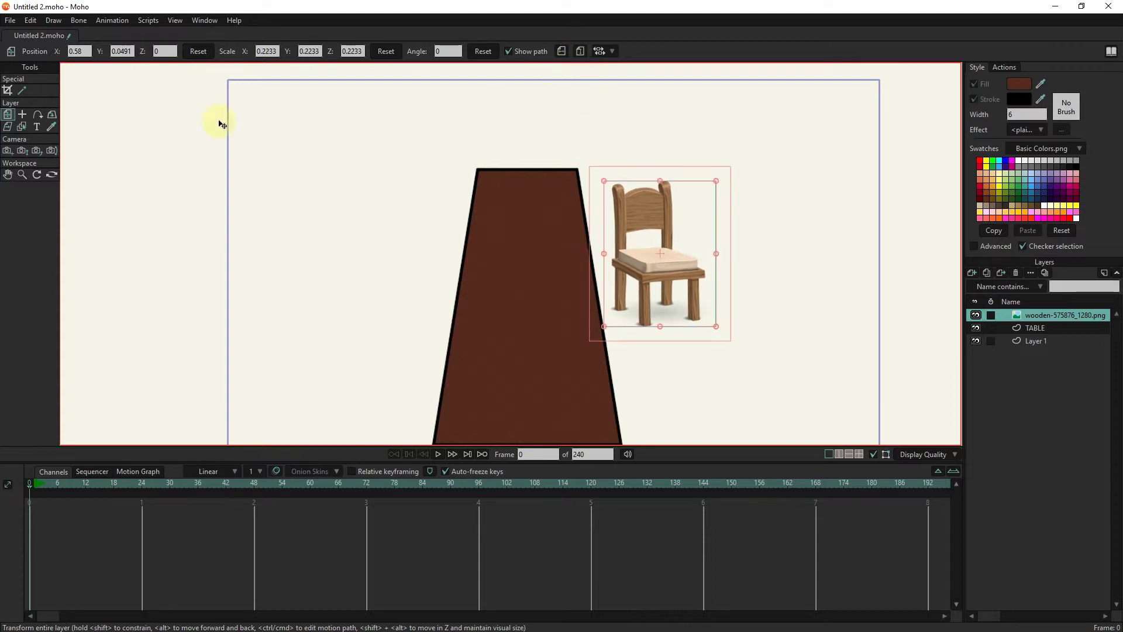
Step: Flip the chair horizontally and set it against the table's right edge
left_click(14, 115)
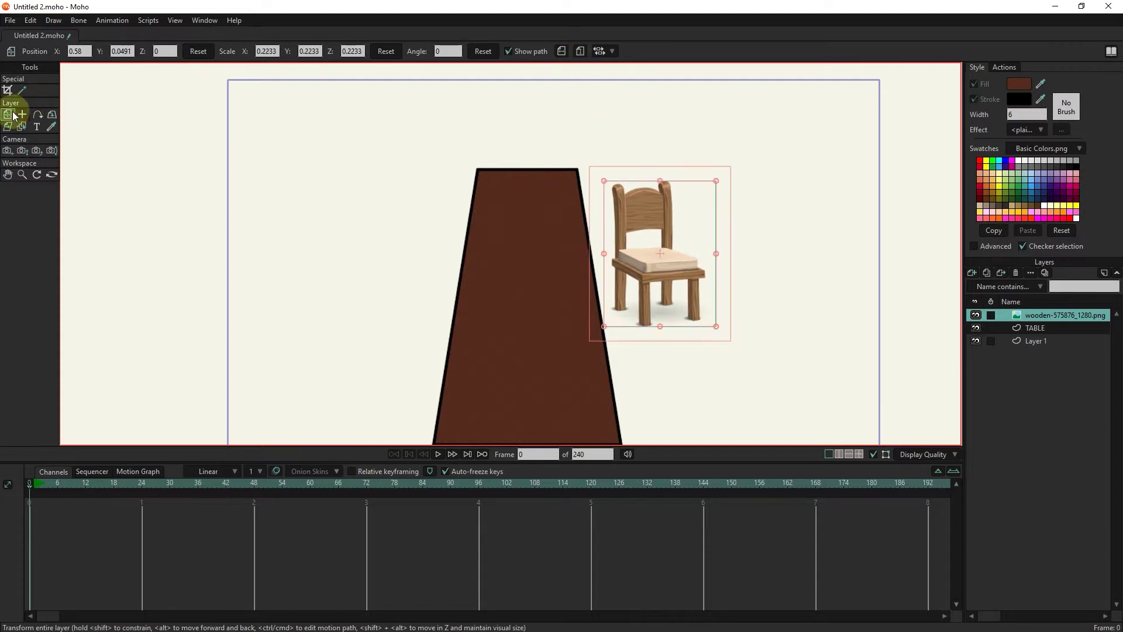
left_click(563, 50)
left_click_drag(676, 264, 644, 258)
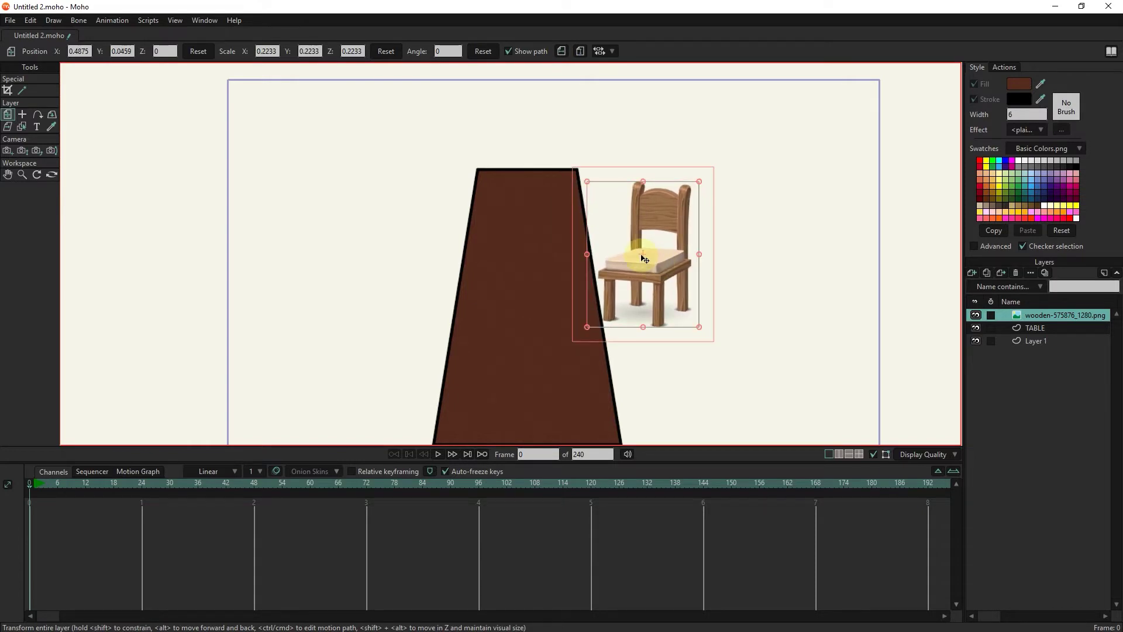
left_click(205, 20)
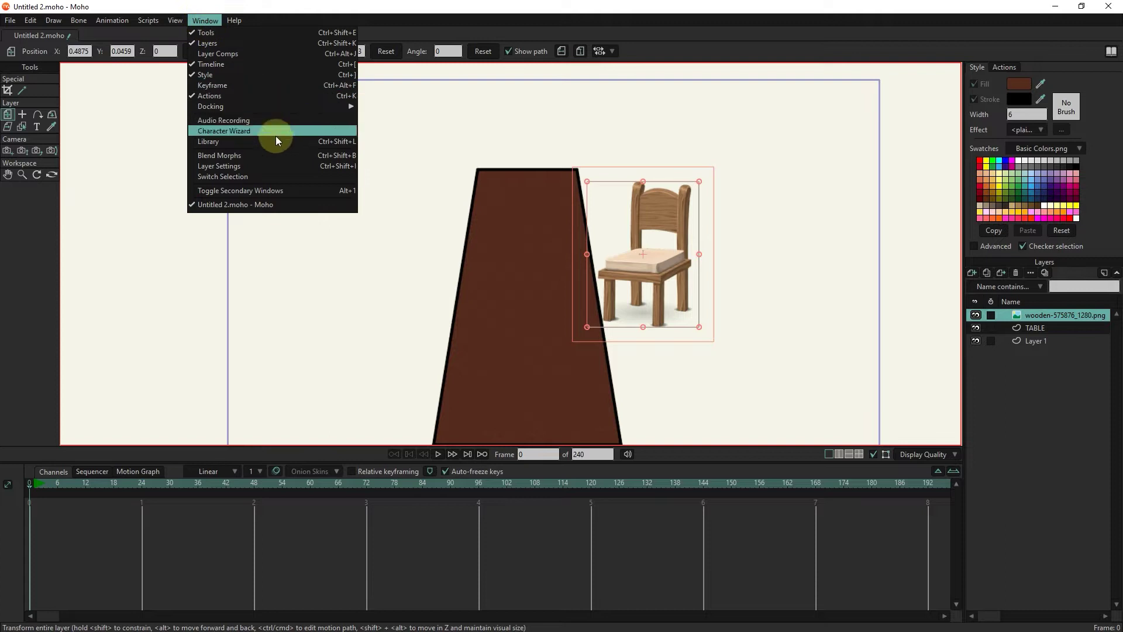
Step: Add a Boy Spiky character in Front 3/4 view only and place him by the chair
left_click(235, 130)
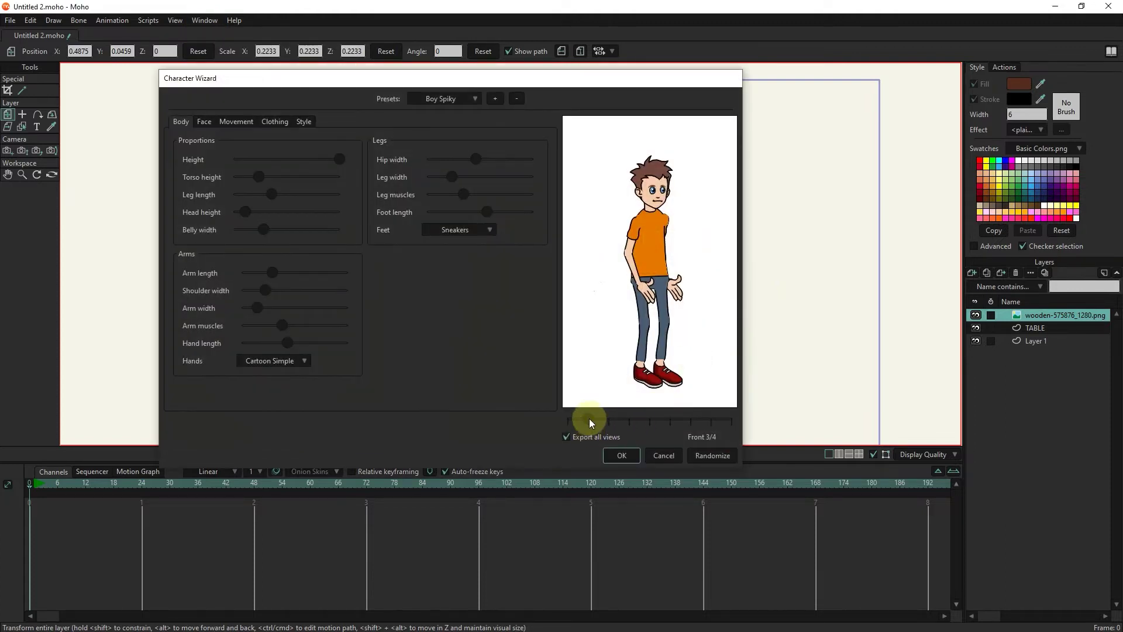
left_click_drag(589, 412, 706, 406)
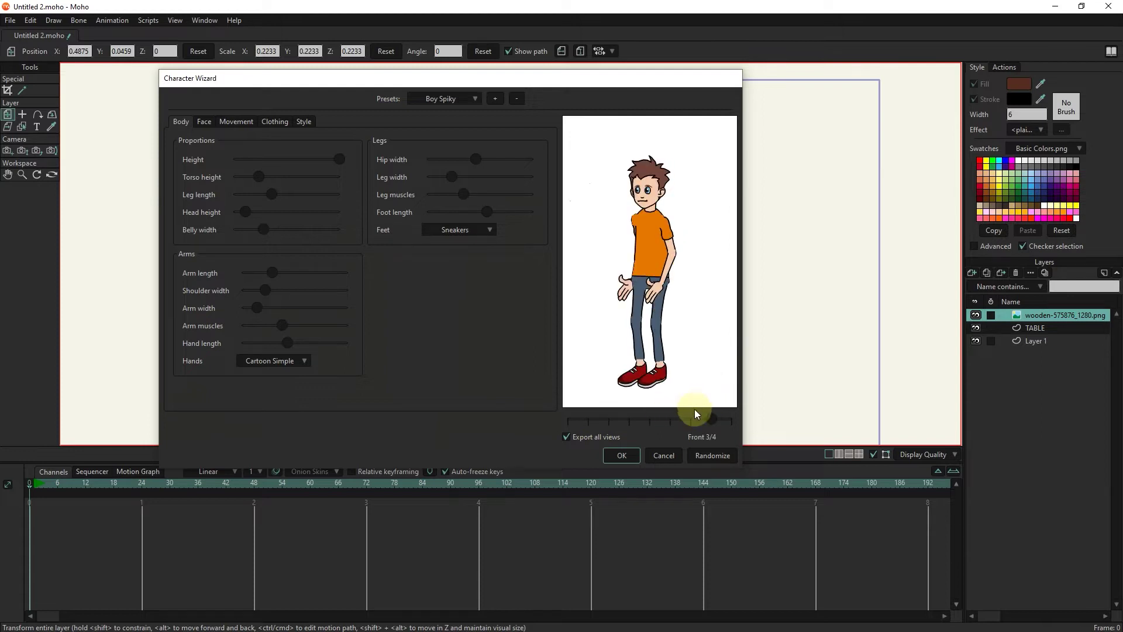
left_click(566, 437)
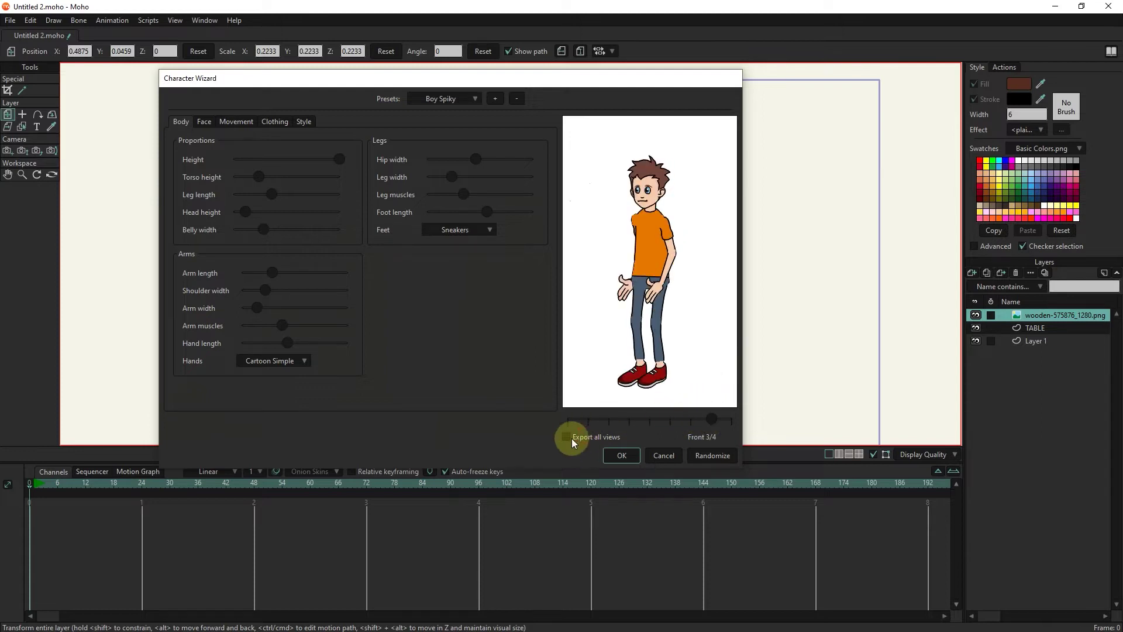
left_click(619, 457)
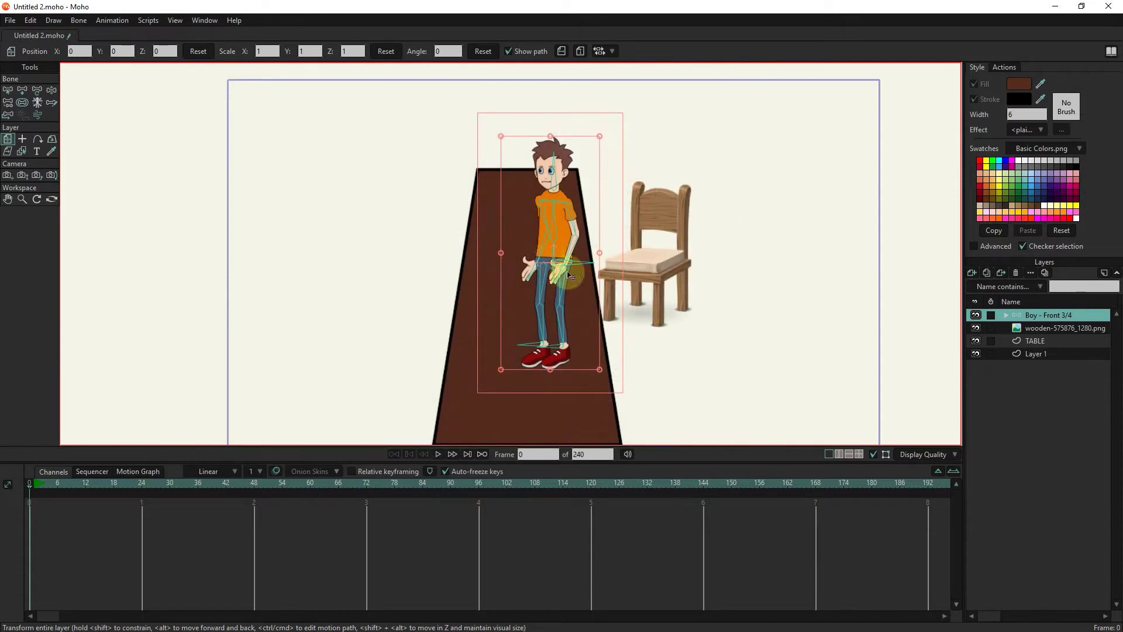
left_click_drag(562, 274, 648, 238)
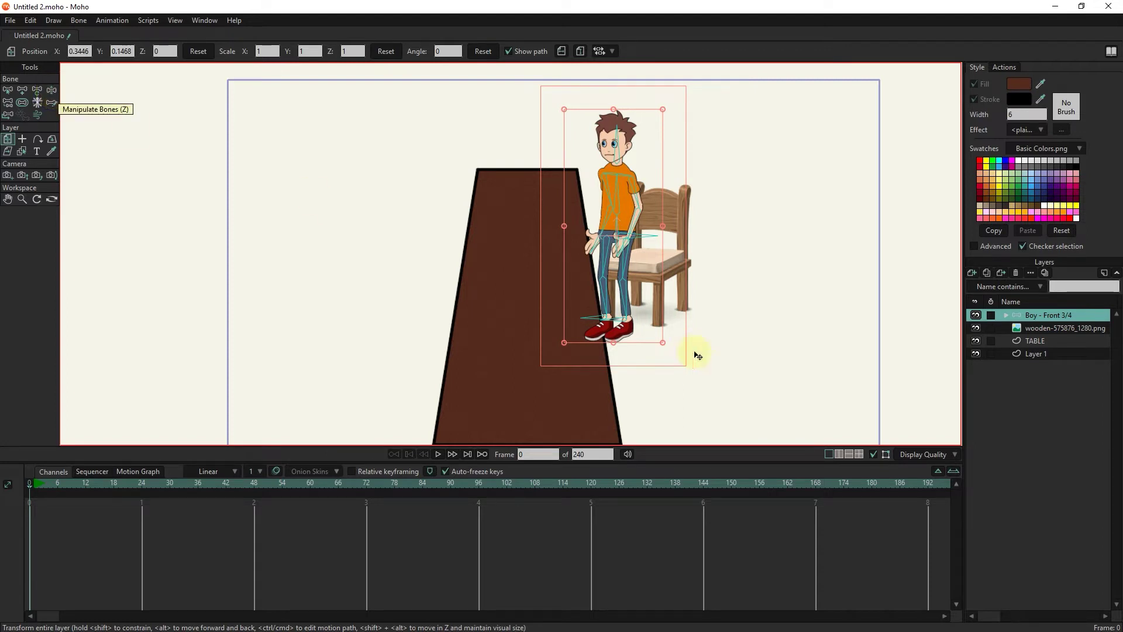
left_click_drag(644, 244, 641, 239)
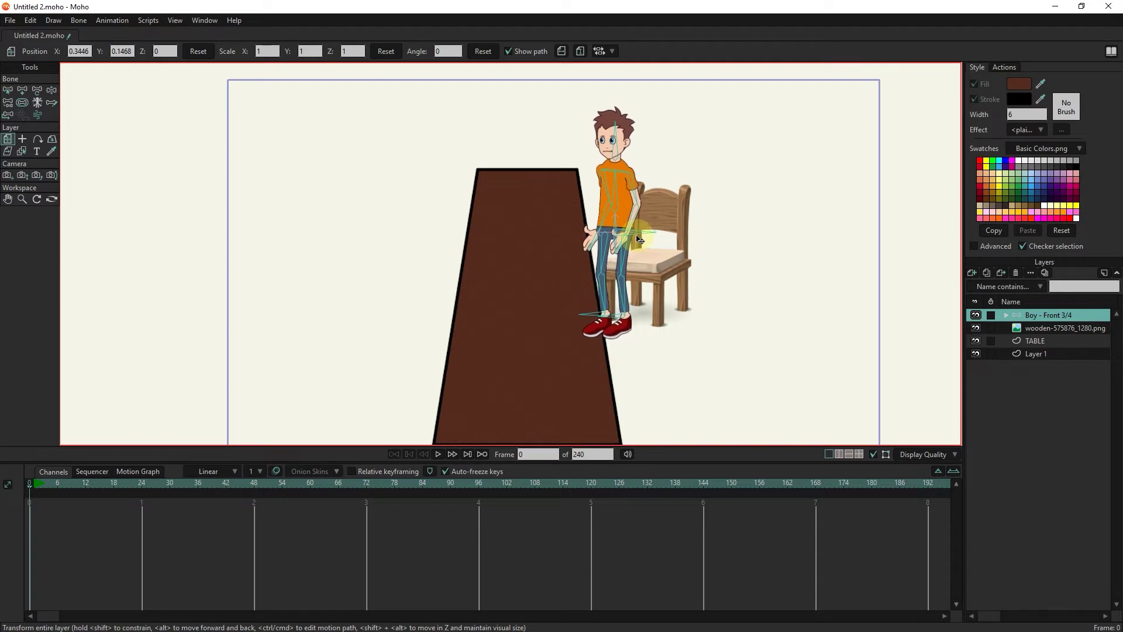
Step: Select the boy's starting bone keyframes at frame 1, then move to frame 6
left_click_drag(636, 242, 634, 241)
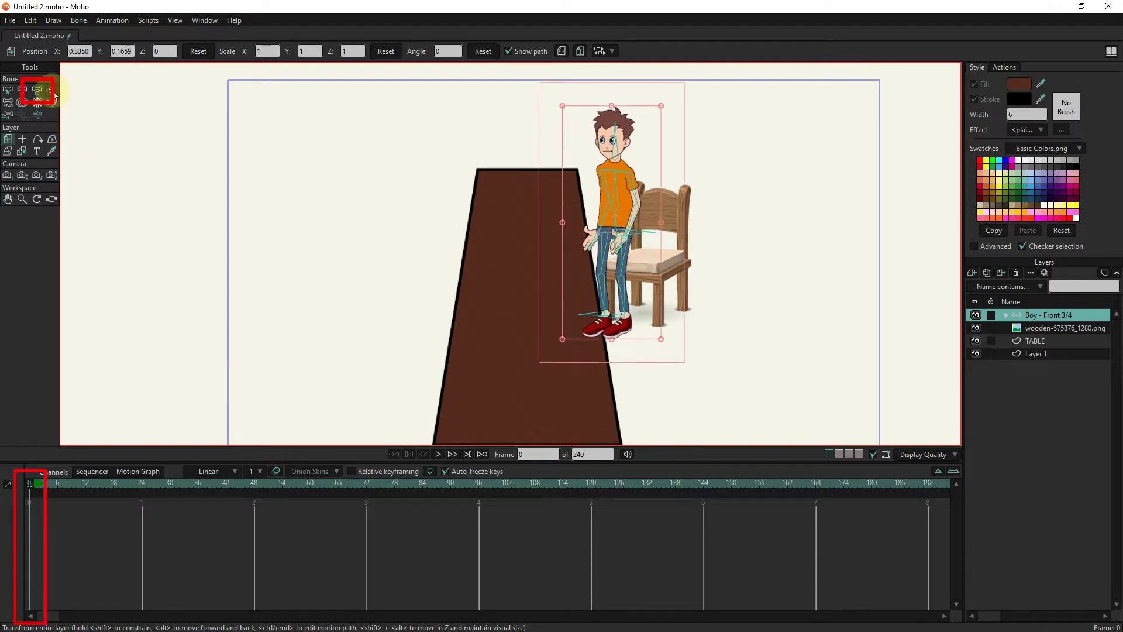
key("z")
left_click(35, 484)
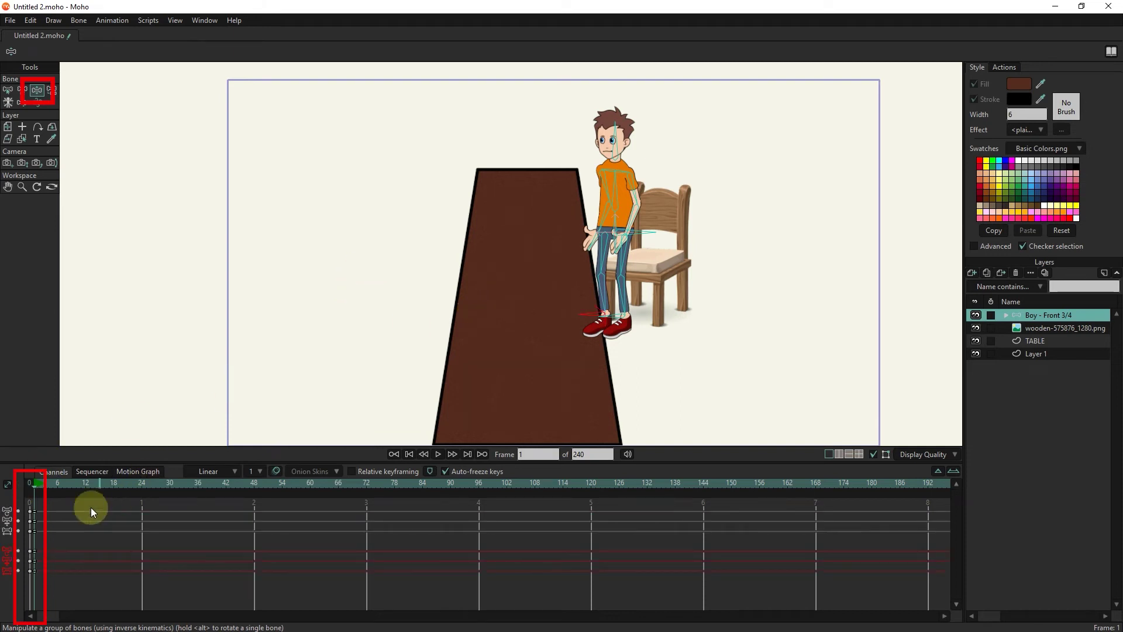
mouse_move(61, 508)
left_mouse_down()
mouse_move(50, 580)
mouse_move(47, 551)
left_mouse_up()
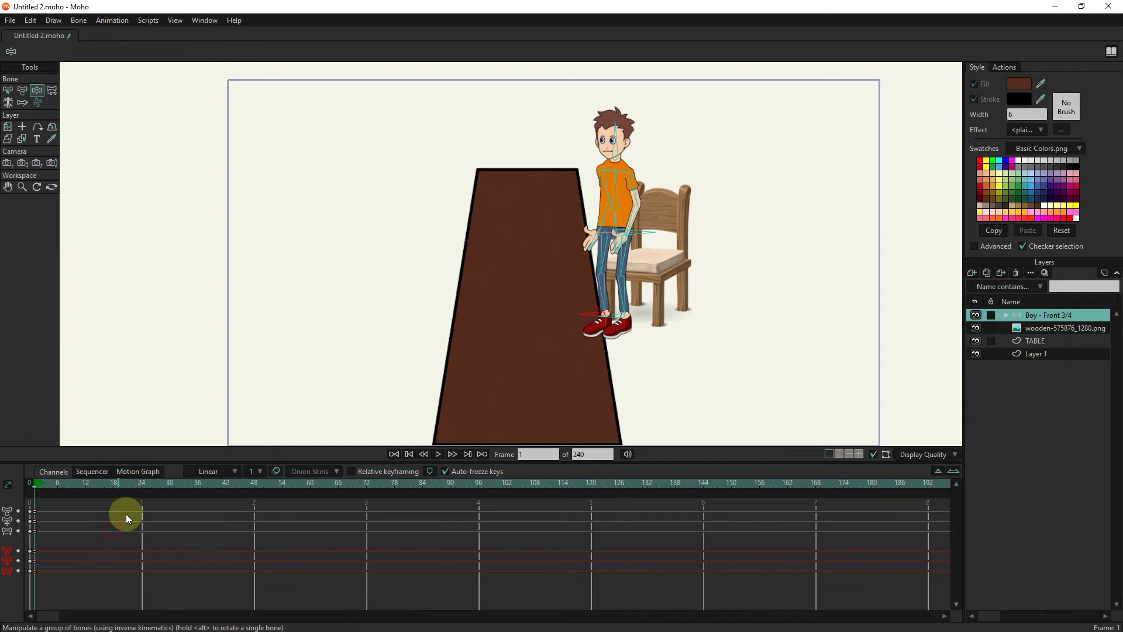
left_click(55, 489)
Step: Bend the boy's legs, lower him onto the chair seat, and preview the motion
mouse_move(610, 312)
left_mouse_down()
mouse_move(597, 259)
mouse_move(561, 267)
left_mouse_up()
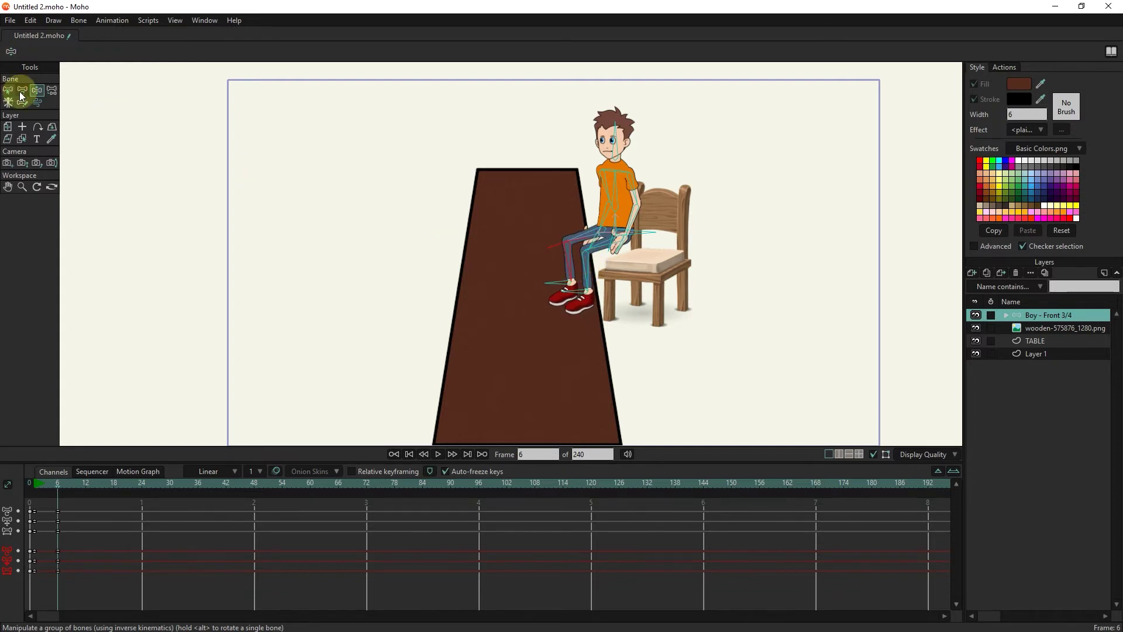
left_click_drag(643, 239, 673, 251)
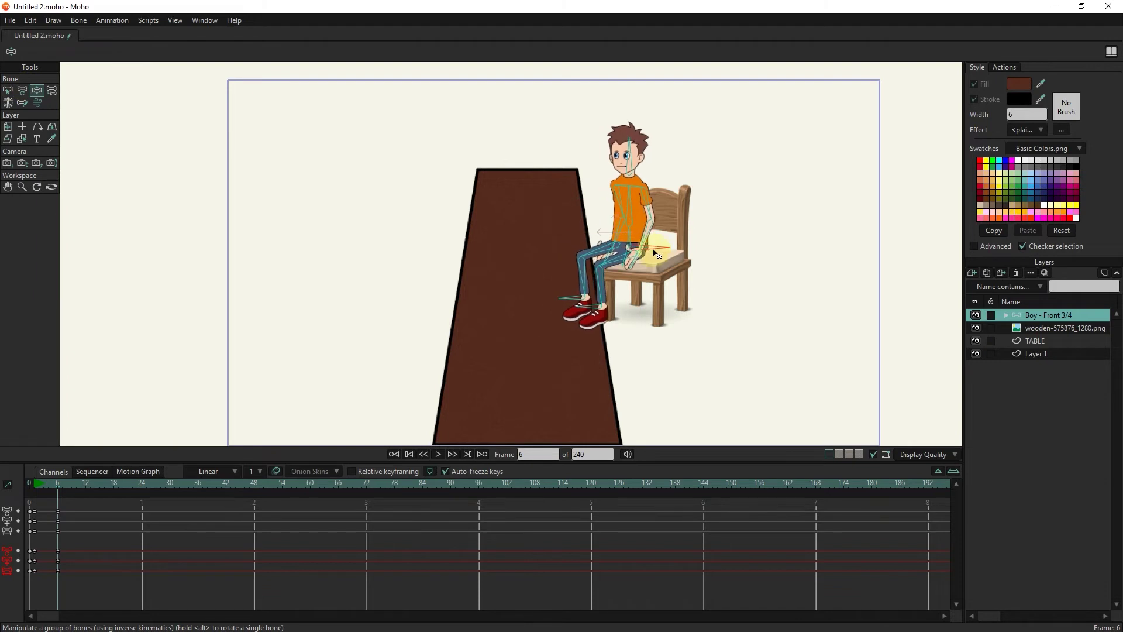
mouse_move(66, 484)
left_mouse_down()
mouse_move(43, 485)
mouse_move(75, 488)
mouse_move(41, 497)
mouse_move(63, 493)
left_mouse_up()
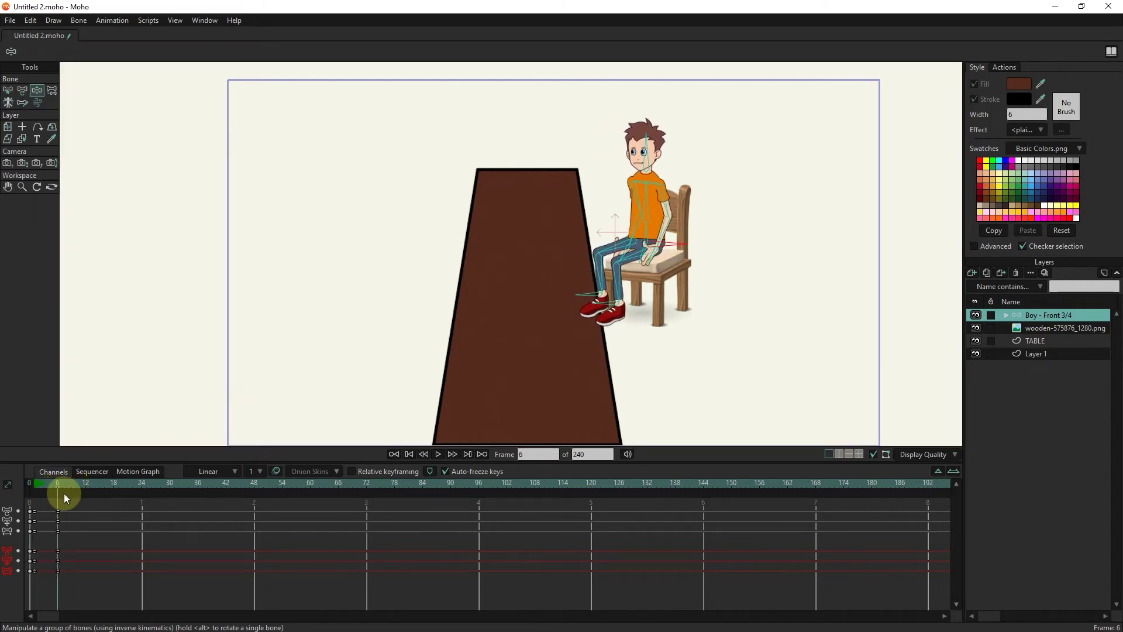
scroll(630, 279, "up", 2)
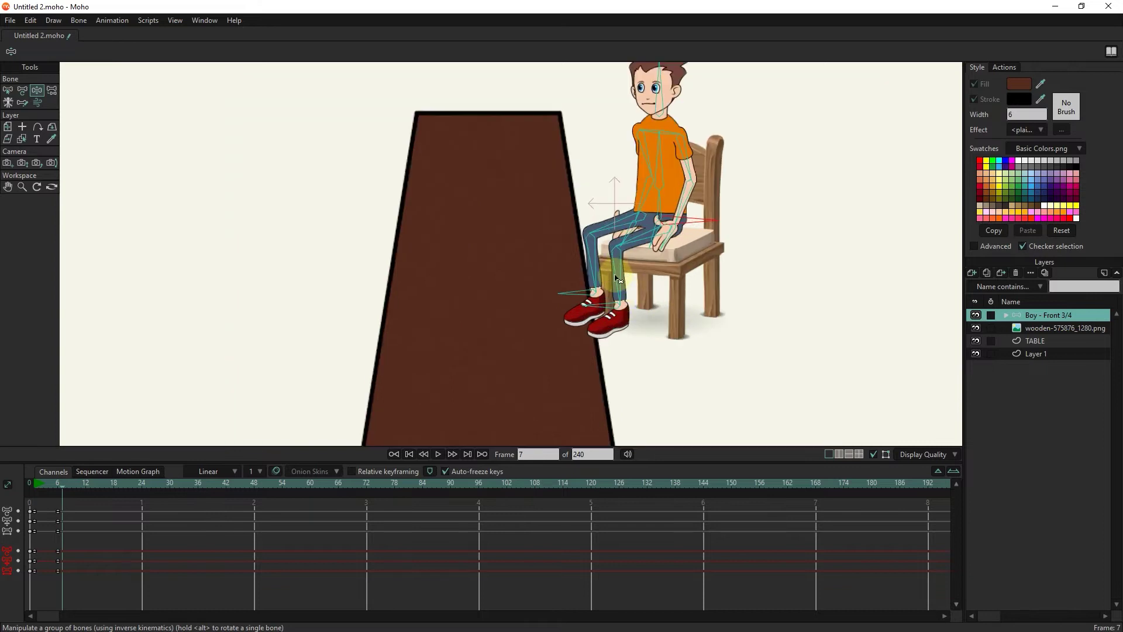
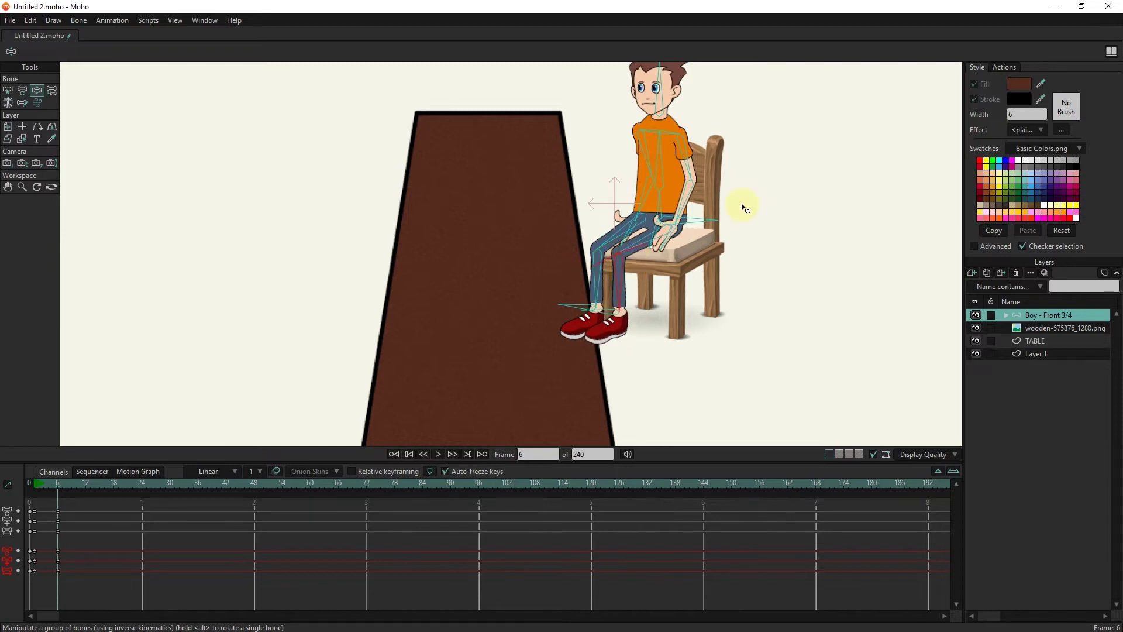
Step: Shift the seated boy slightly left on the chair, then return to frame 0
left_click_drag(702, 218, 688, 233)
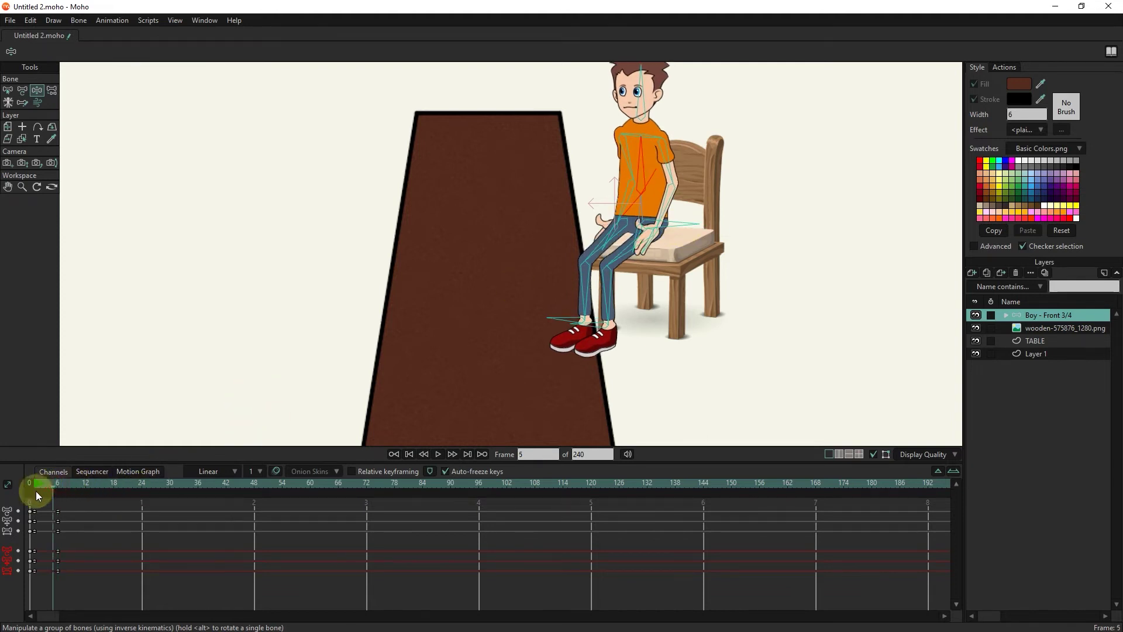
left_click_drag(67, 485, 32, 489)
Step: Add a new group layer named MASK
left_click(971, 273)
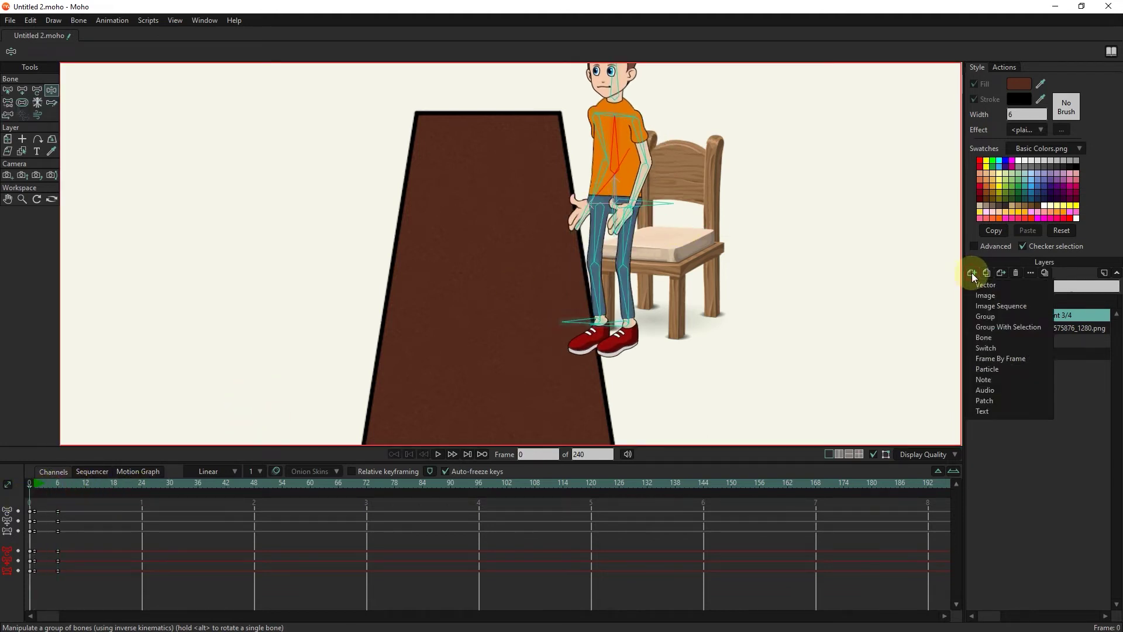
left_click(990, 317)
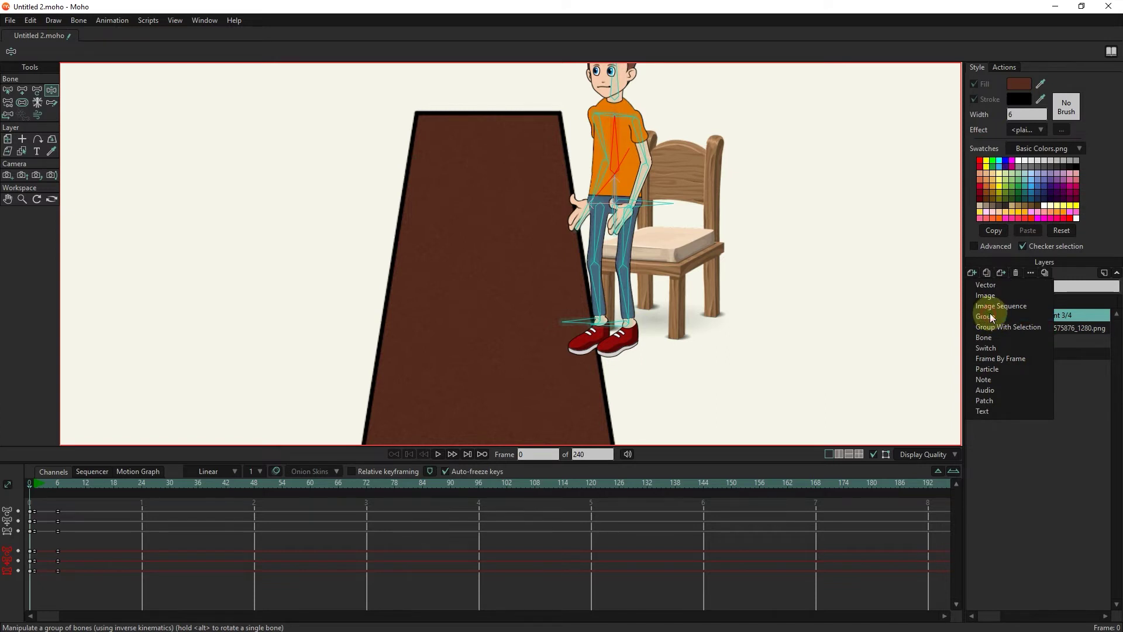
type("MASK")
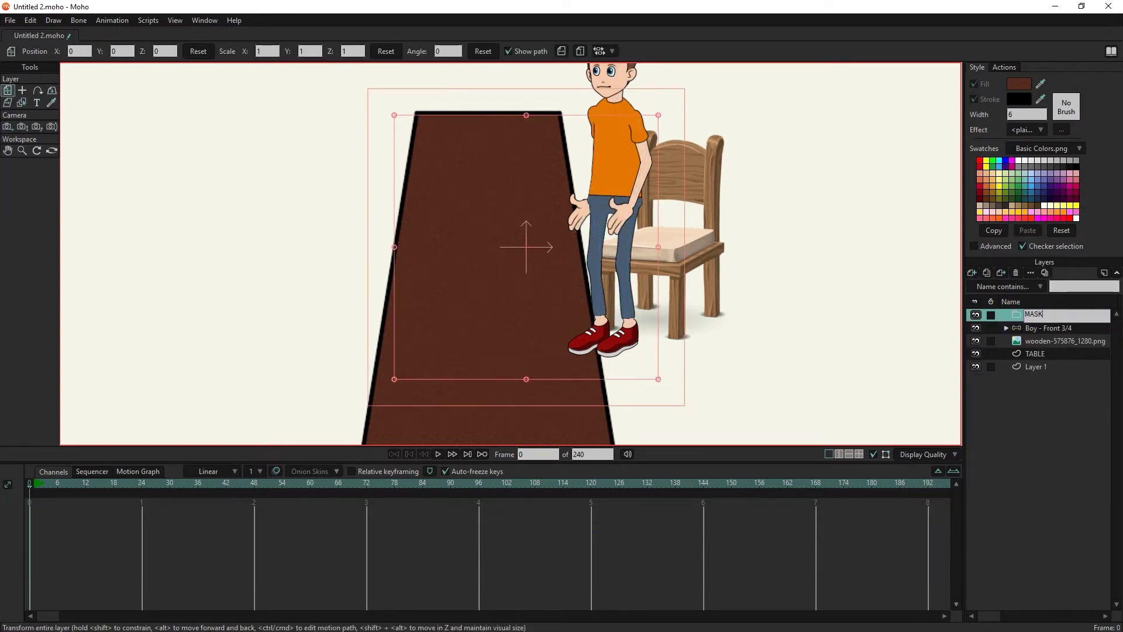
left_click(1034, 313)
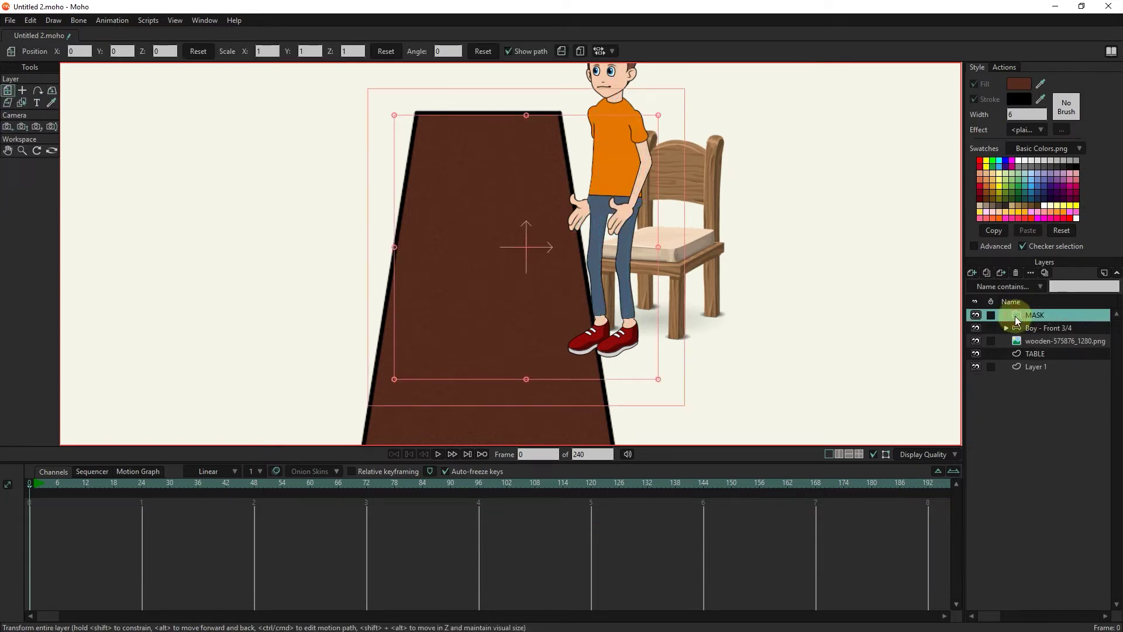
Step: Move the Boy - Front 3/4 and wooden chair image layers into the MASK group
left_click(1038, 343)
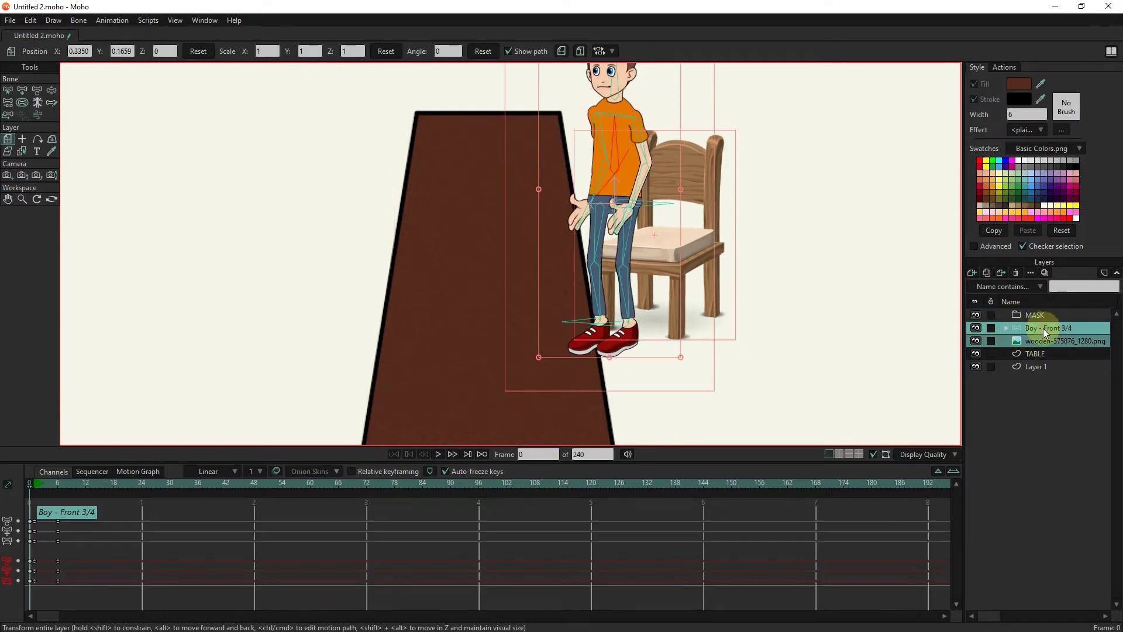
left_click(1038, 314, "shift")
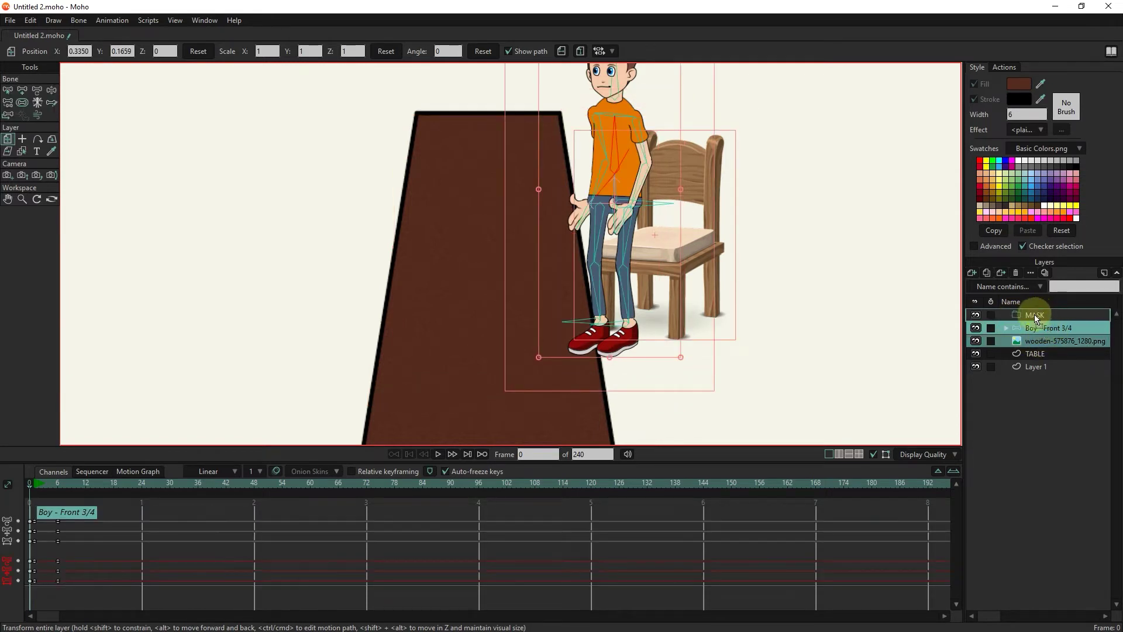
left_click_drag(1035, 314, 1008, 313)
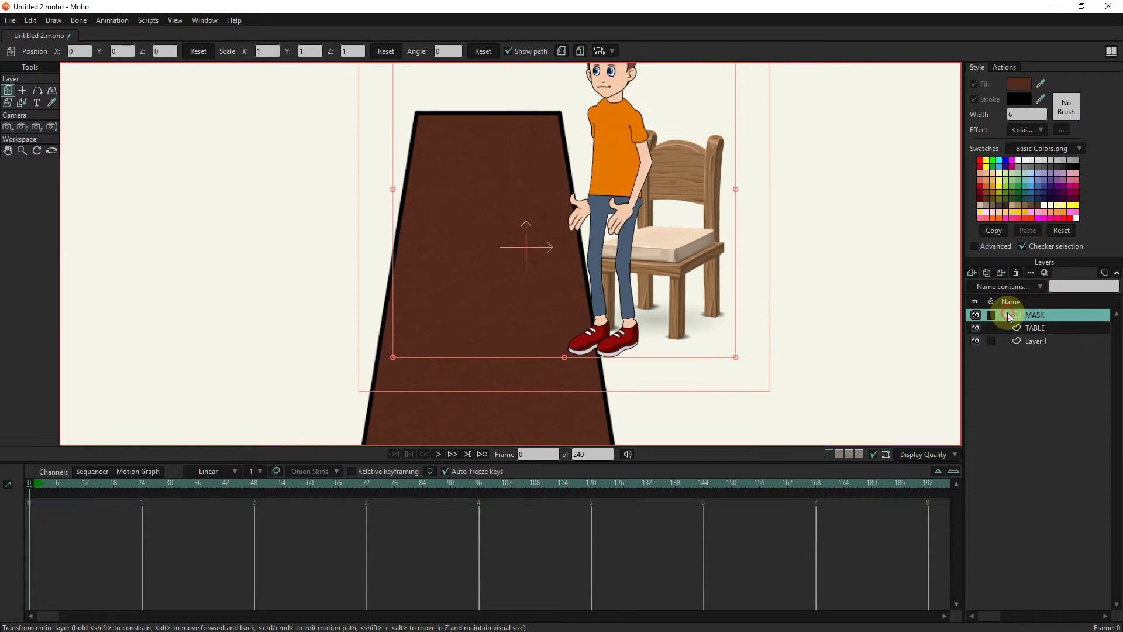
left_click(1007, 313)
left_click(1061, 340)
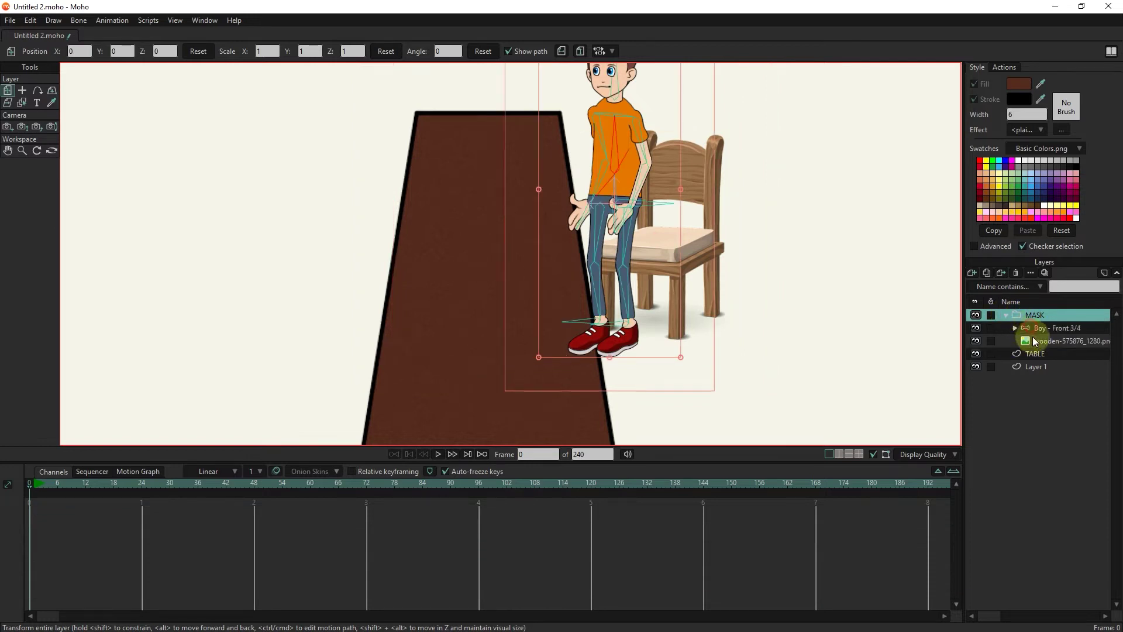
left_click(1013, 315)
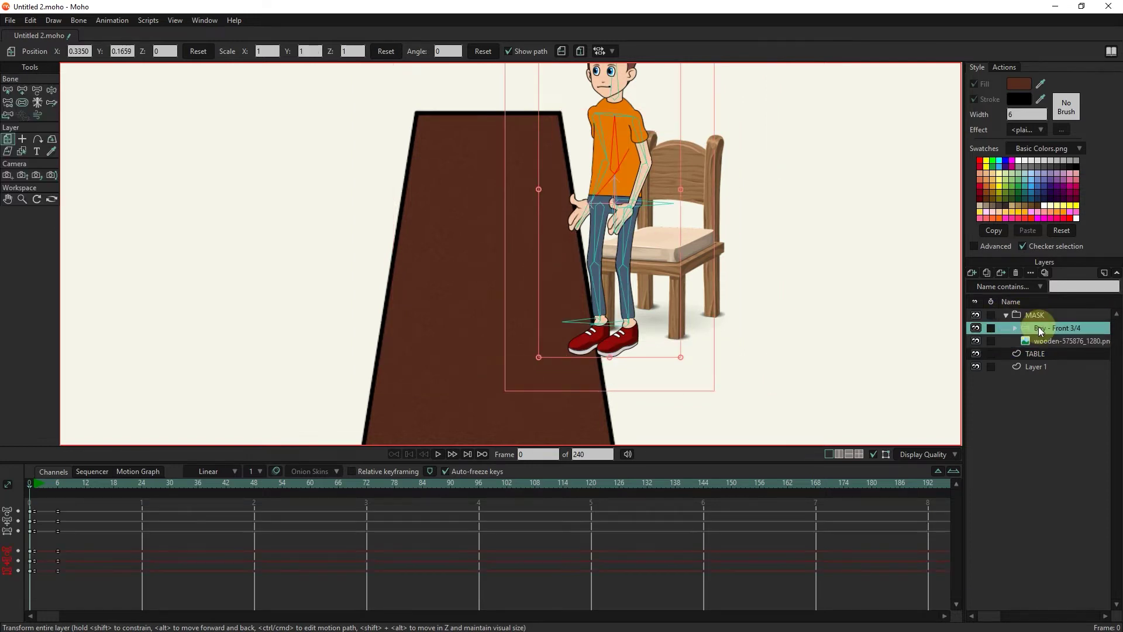
Step: Add vector layer MASK 1 inside the group, placed below the chair image
left_click(971, 273)
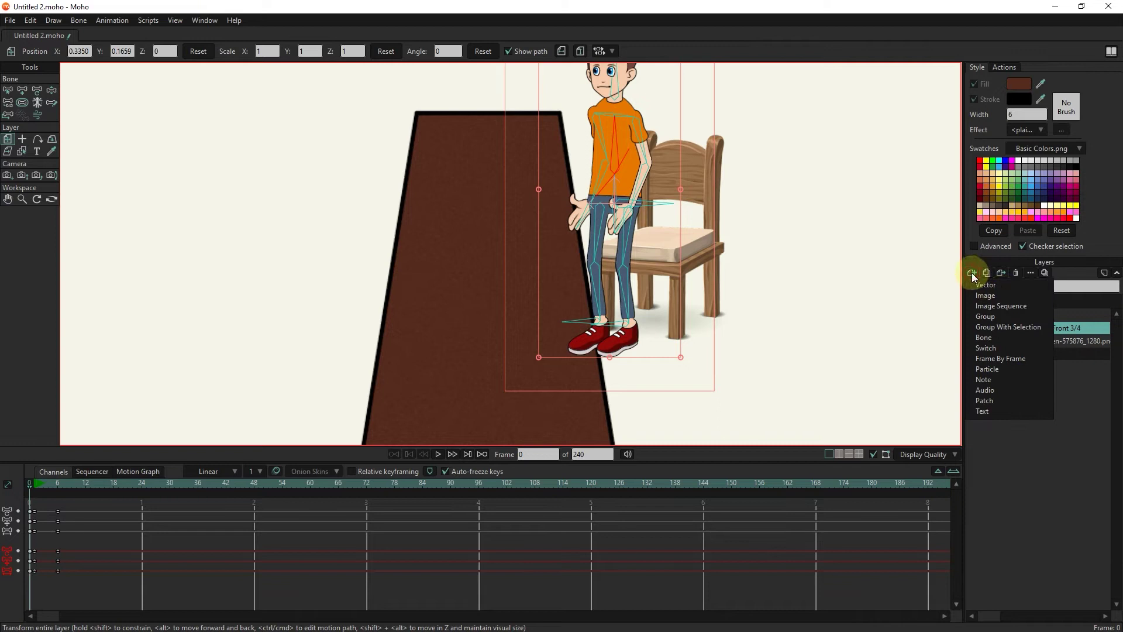
left_click(1054, 341)
type("MASK 1")
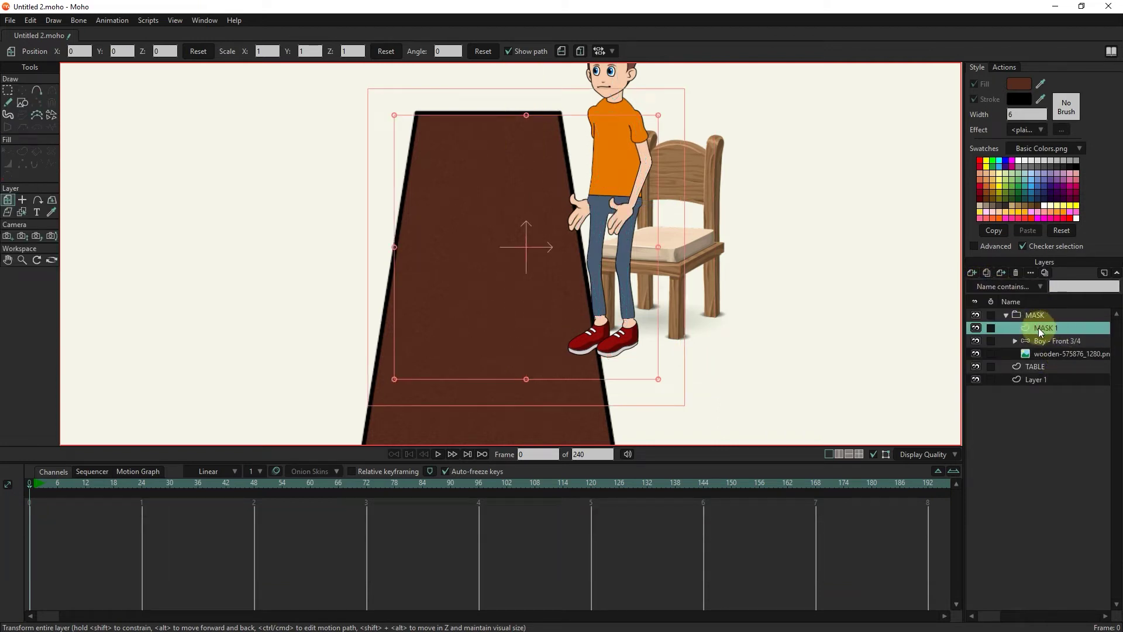
left_click_drag(1042, 327, 1037, 358)
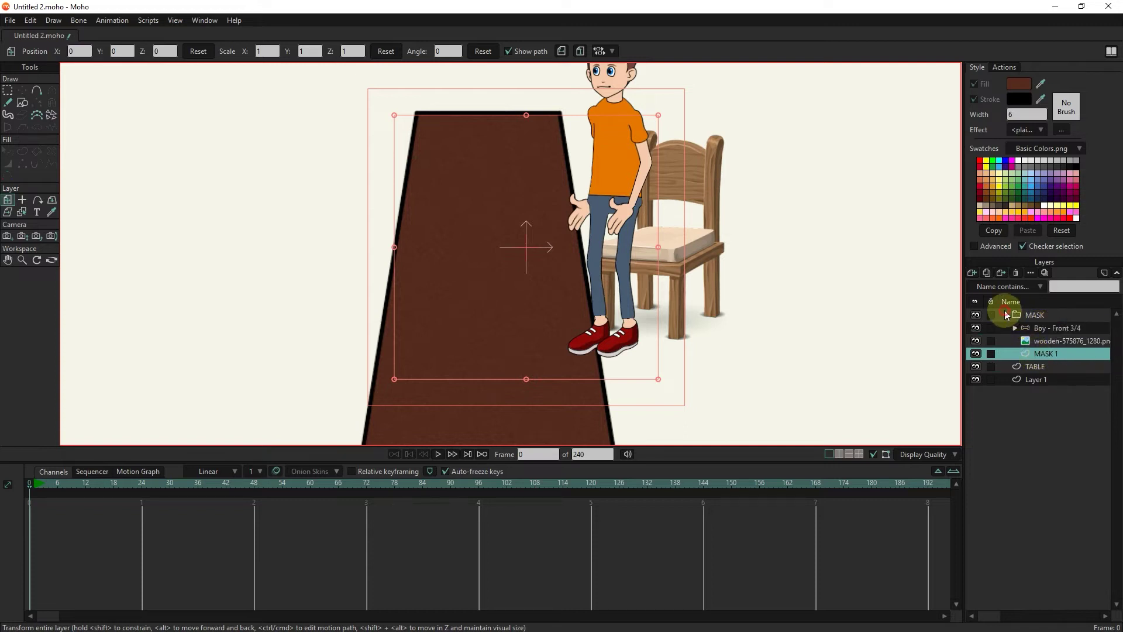
Step: Re-expand the MASK group and select the MASK 1 layer
left_click(1006, 314)
left_click(1037, 330)
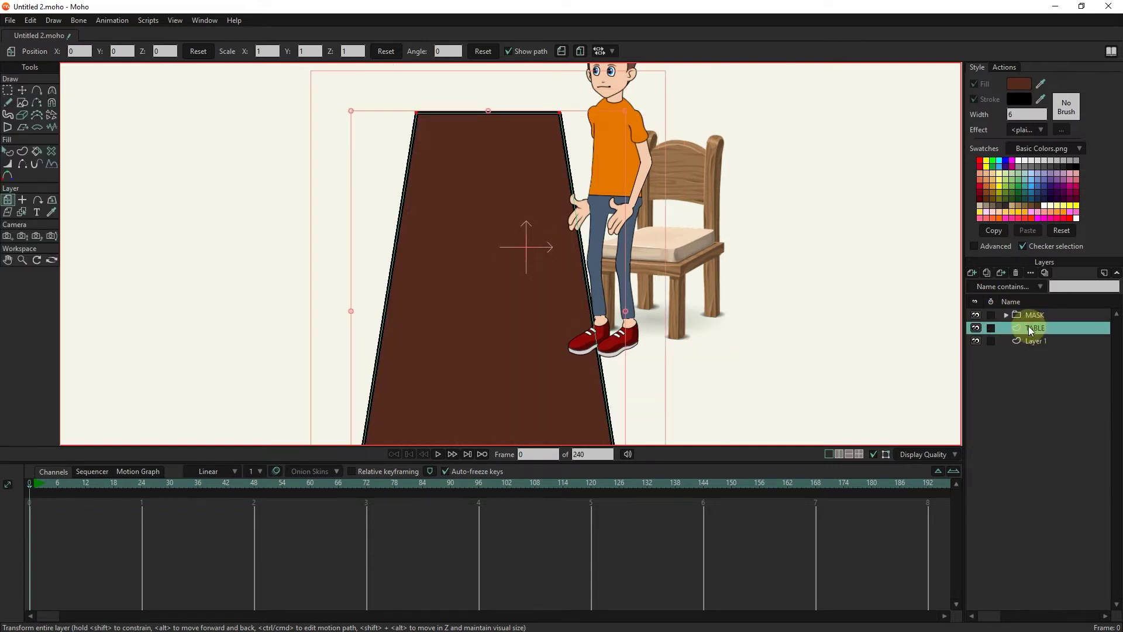
left_click(1007, 315)
left_click(1006, 315)
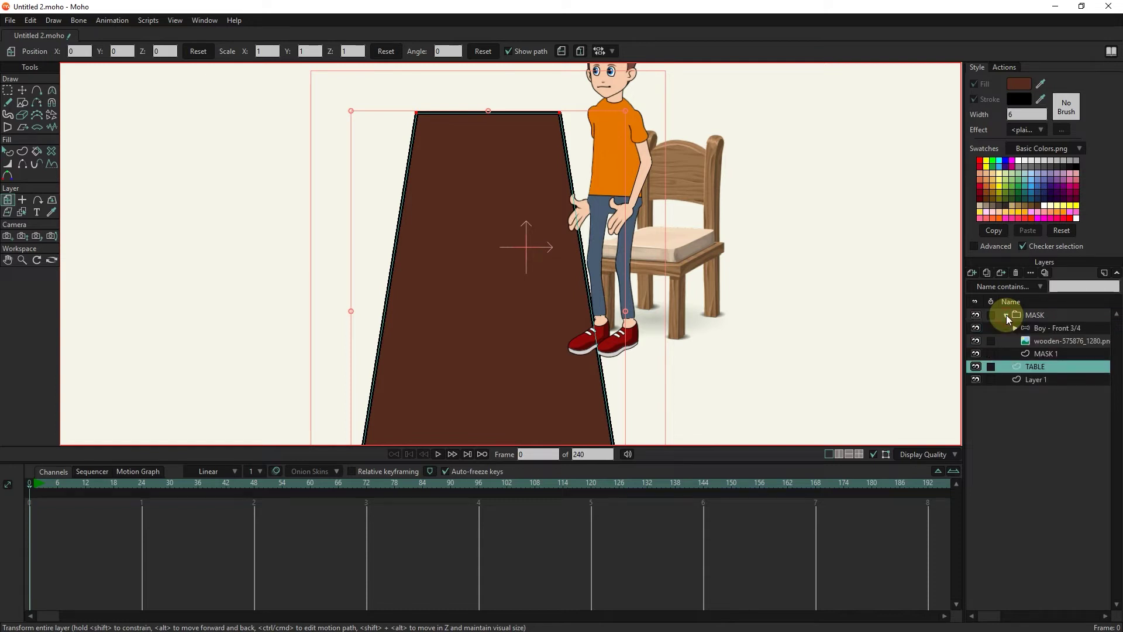
left_click(1040, 354)
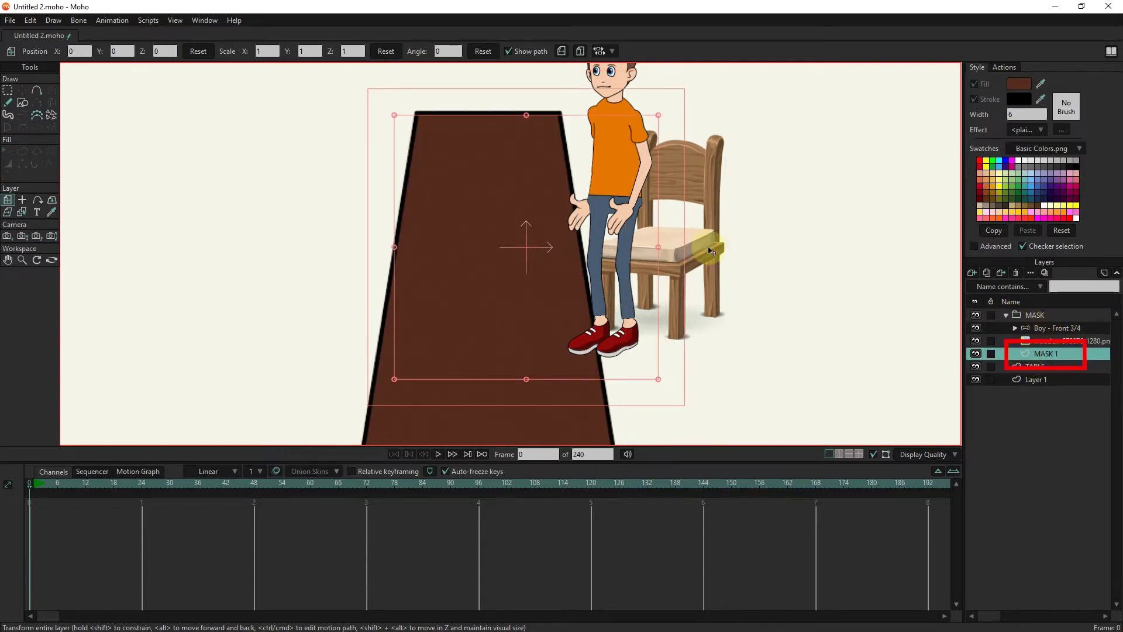
scroll(645, 219, "down", 1)
scroll(614, 203, "down", 1)
scroll(590, 208, "down", 1)
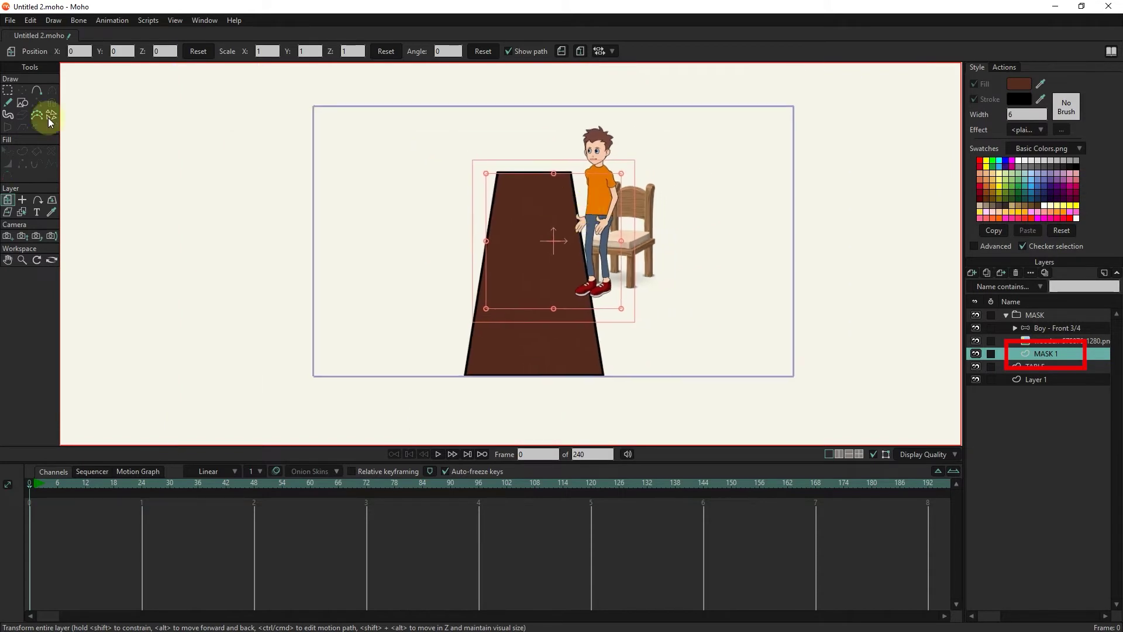
Step: Draw a rectangle over the upper part of the scene on MASK 1
left_click(23, 102)
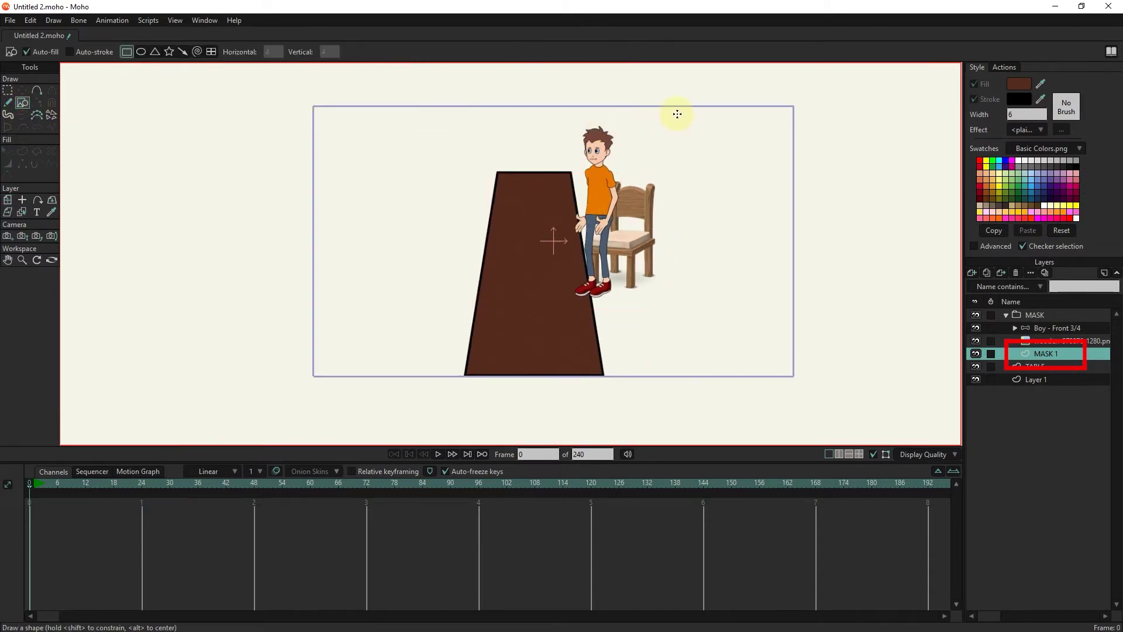
mouse_move(682, 113)
left_mouse_down()
mouse_move(422, 258)
mouse_move(407, 245)
left_mouse_up()
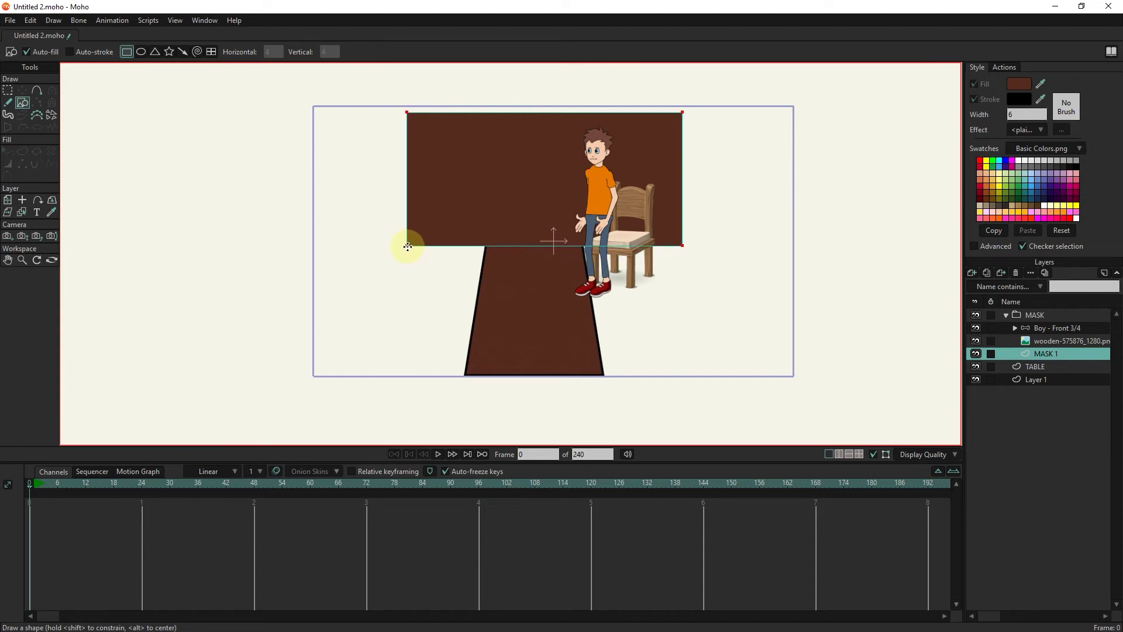
left_click_drag(407, 247, 405, 248)
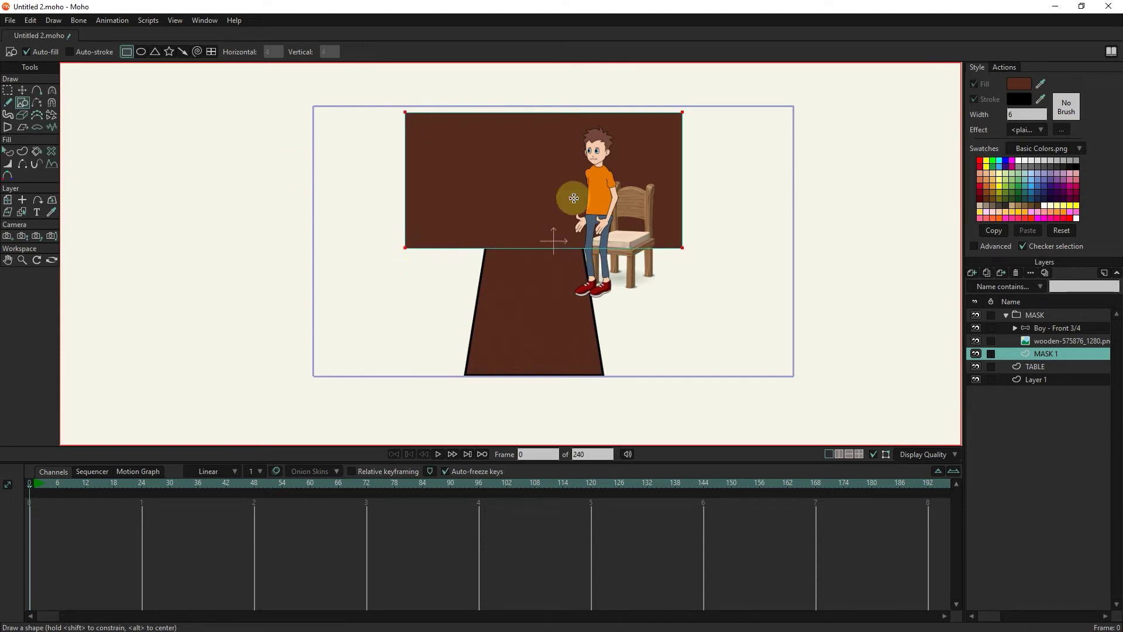
Step: Fill the new rectangle with saturated green
left_click(8, 152)
left_click(547, 198)
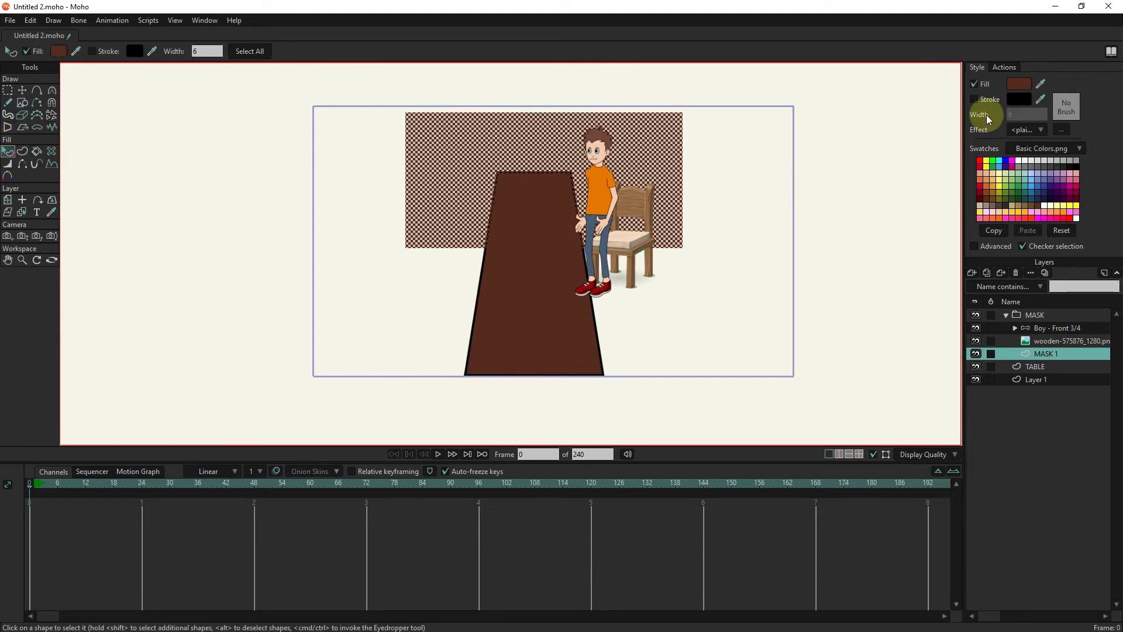
left_click(1019, 85)
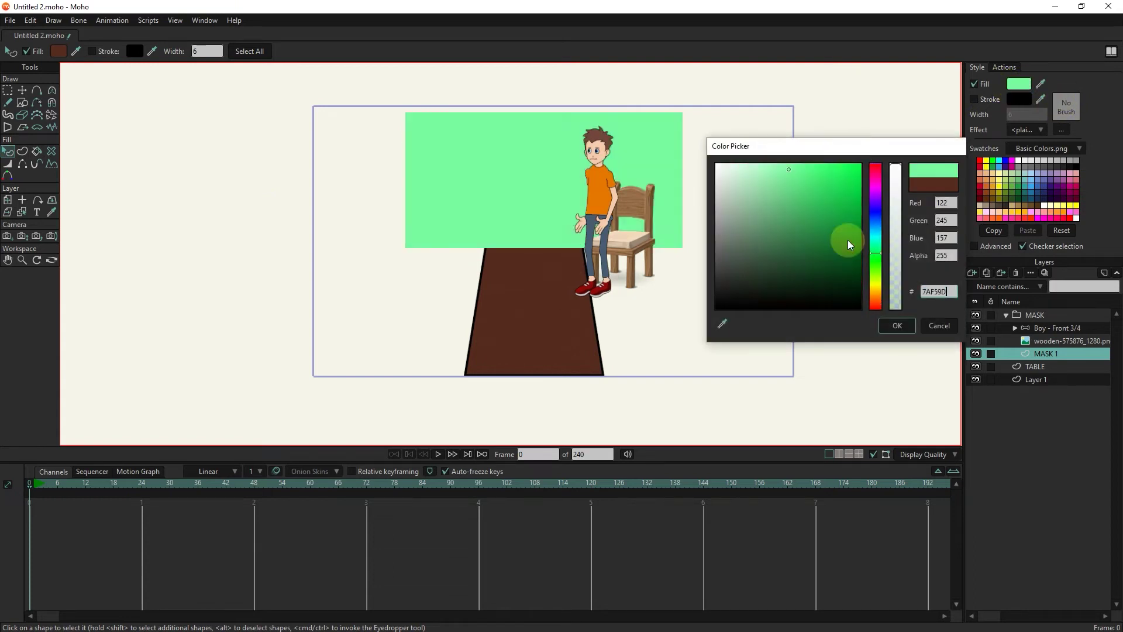
left_click_drag(849, 245, 859, 219)
left_click(897, 326)
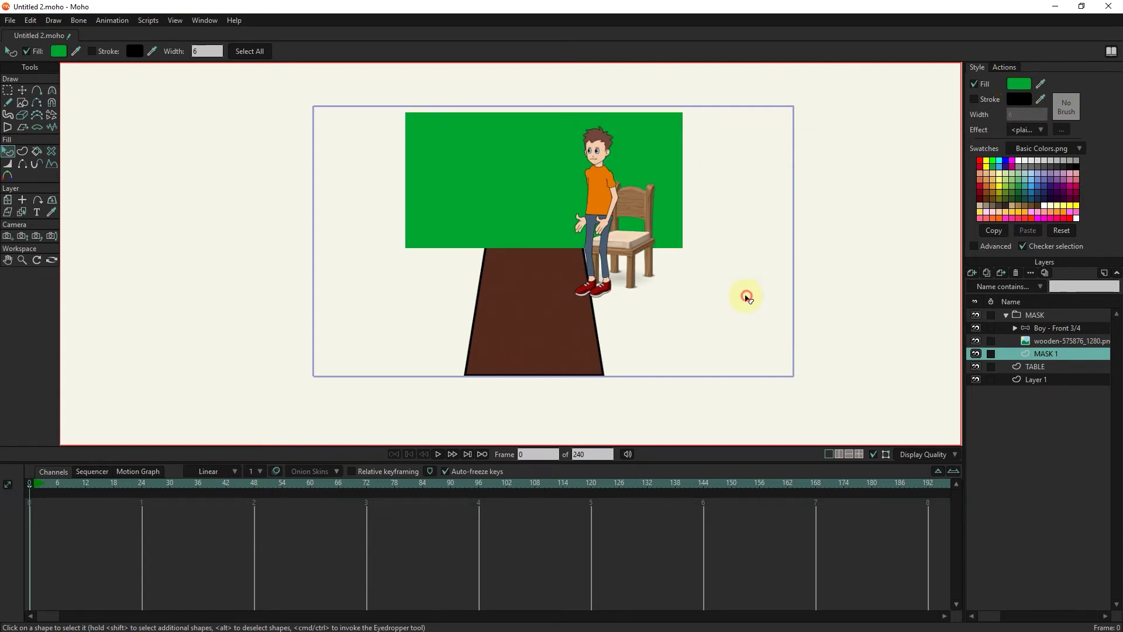
left_click(747, 296)
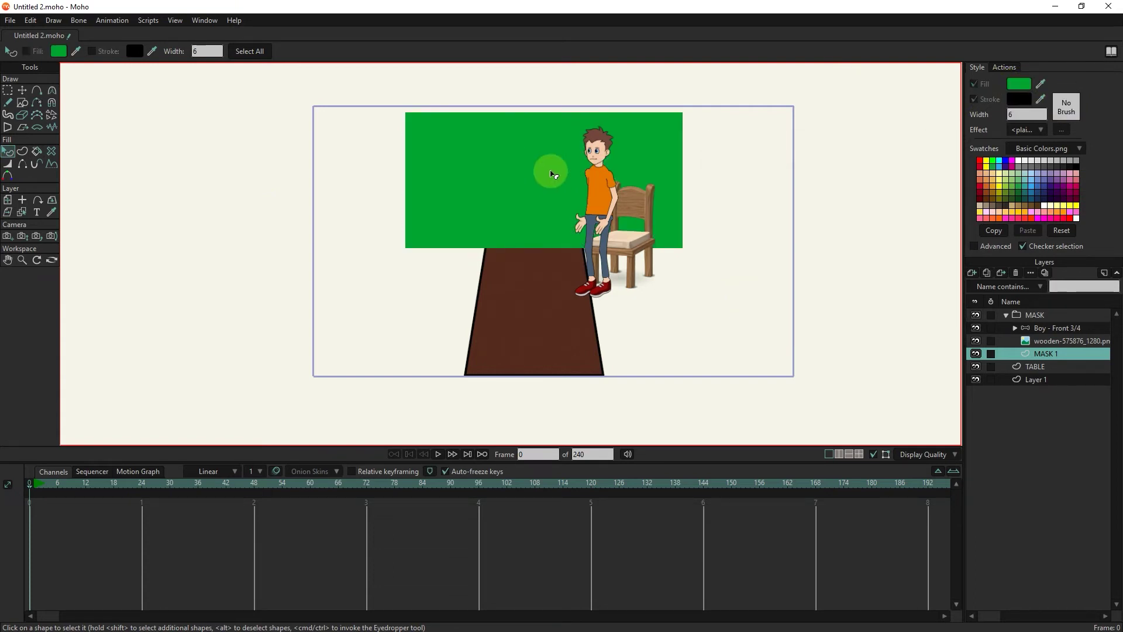
Step: Set the MASK group's masking option to 'Hide all' and apply it
left_click(1036, 315)
double_click(1036, 314)
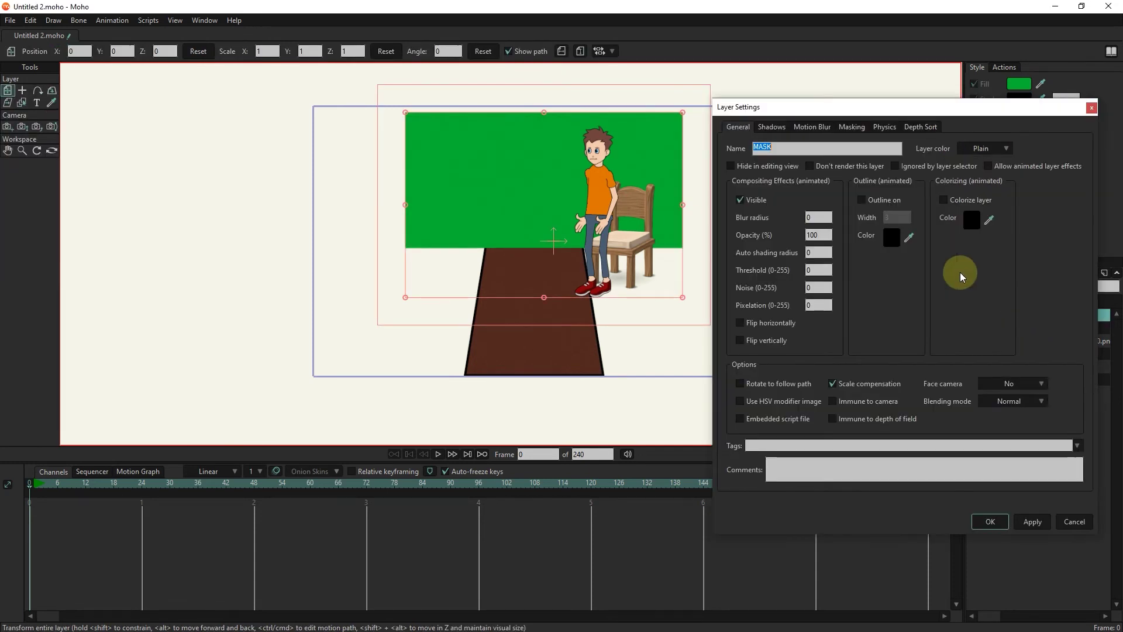
left_click(852, 127)
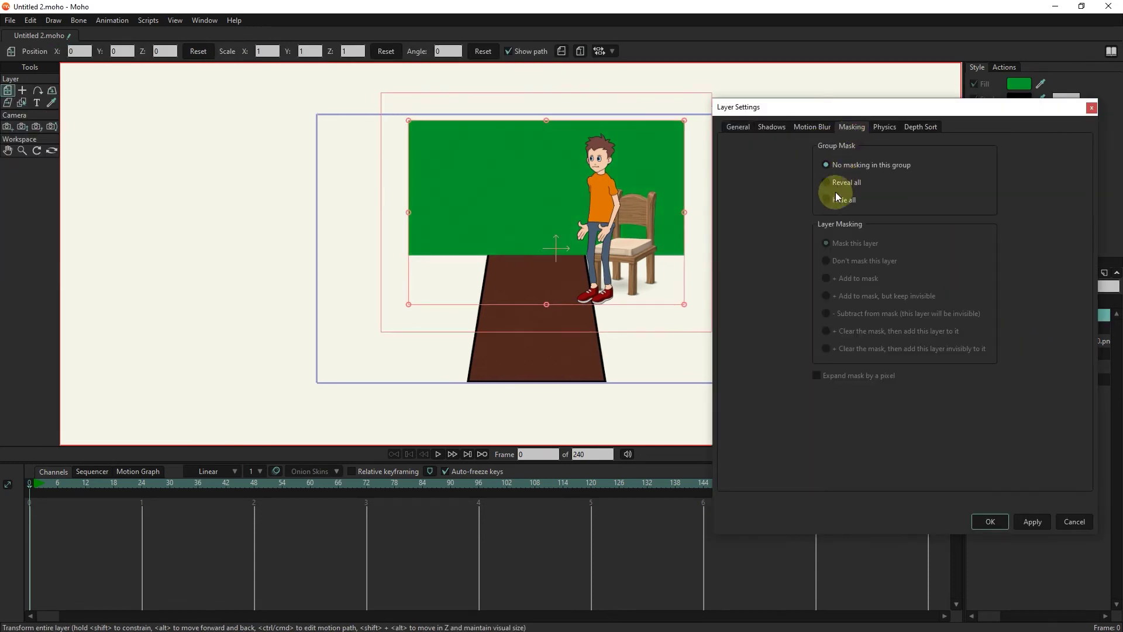
left_click(1033, 521)
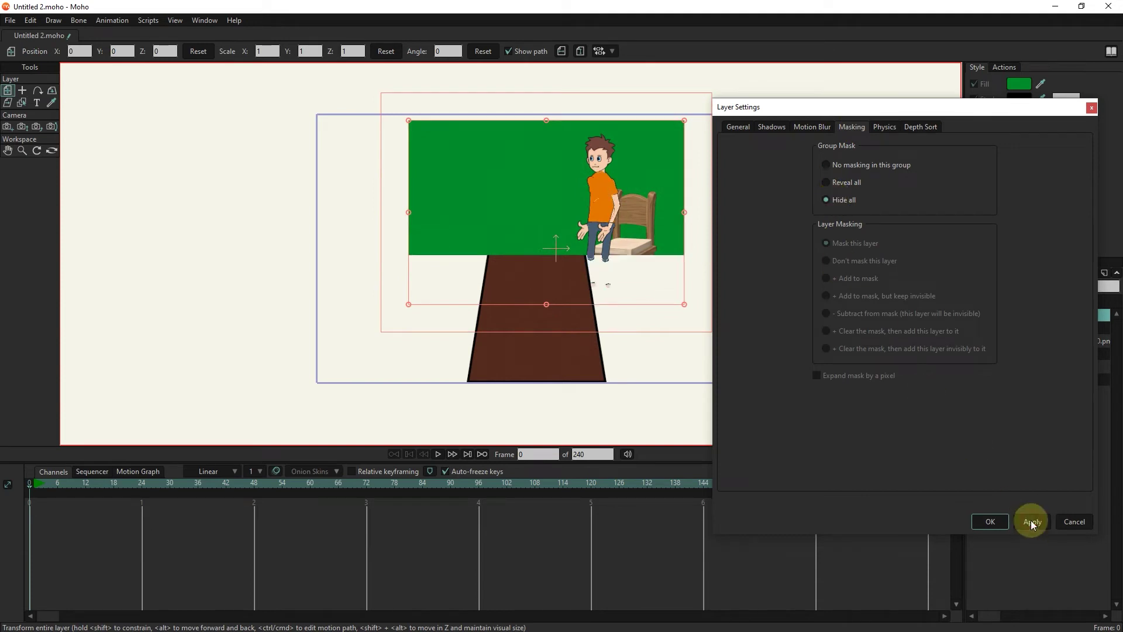
left_click(989, 521)
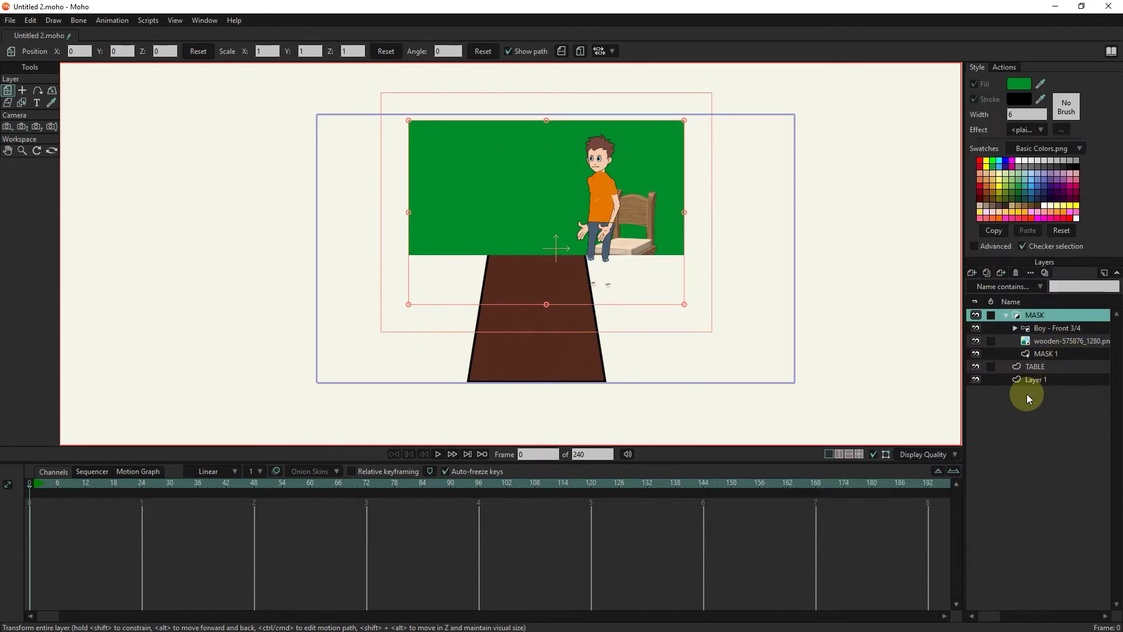
Step: Set the Boy - Front 3/4 layer's masking to 'Mask this layer'
left_click(1042, 327)
double_click(1042, 328)
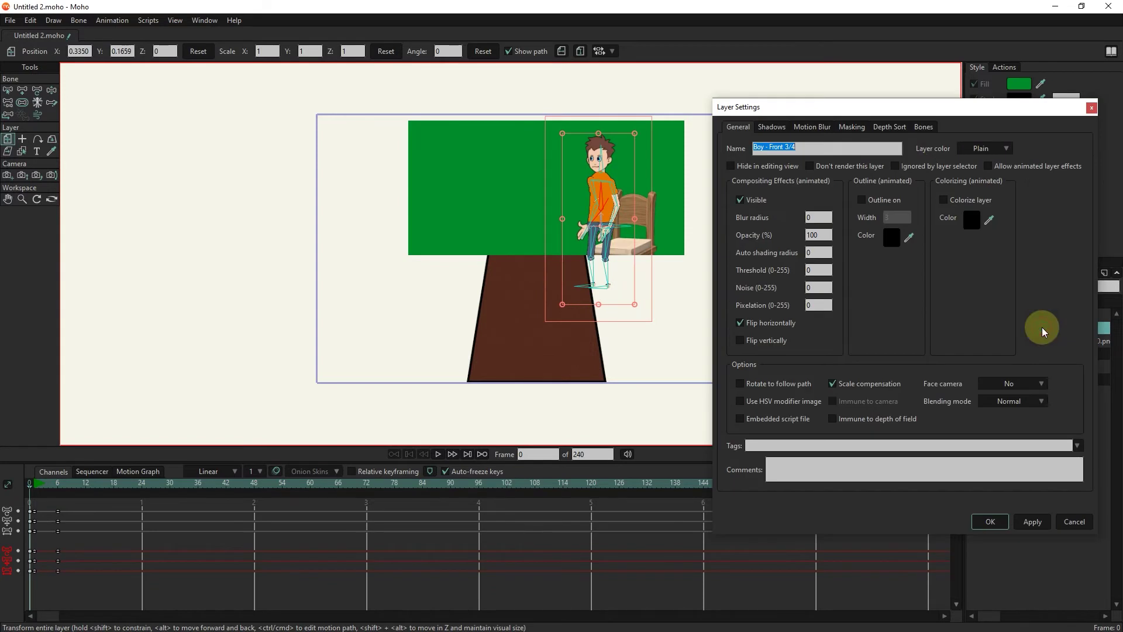
left_click(849, 128)
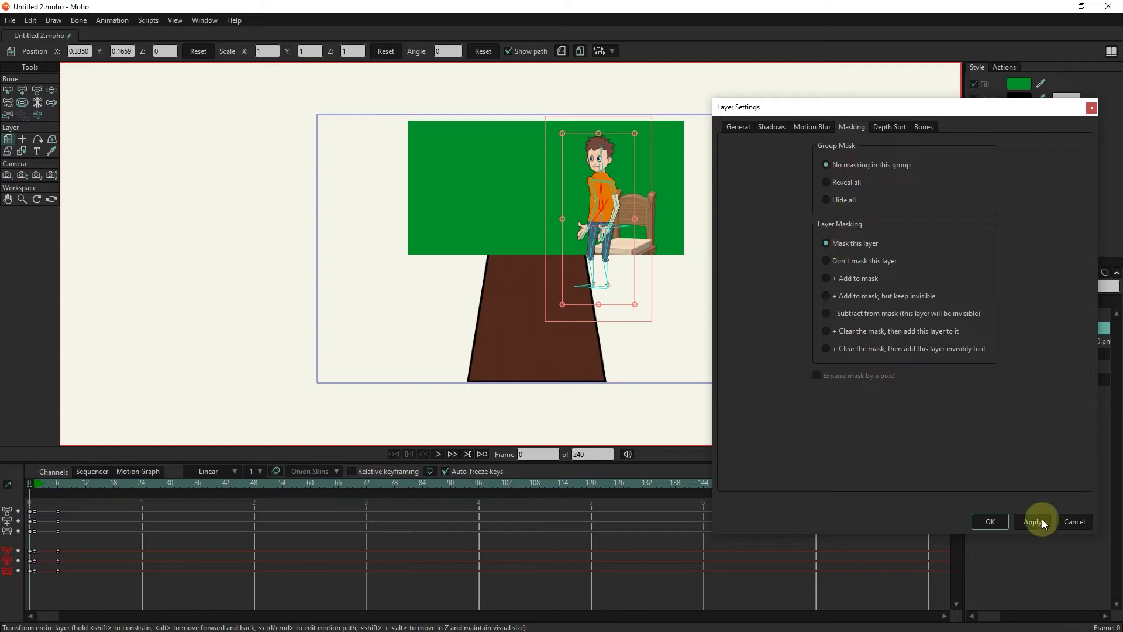
left_click(996, 521)
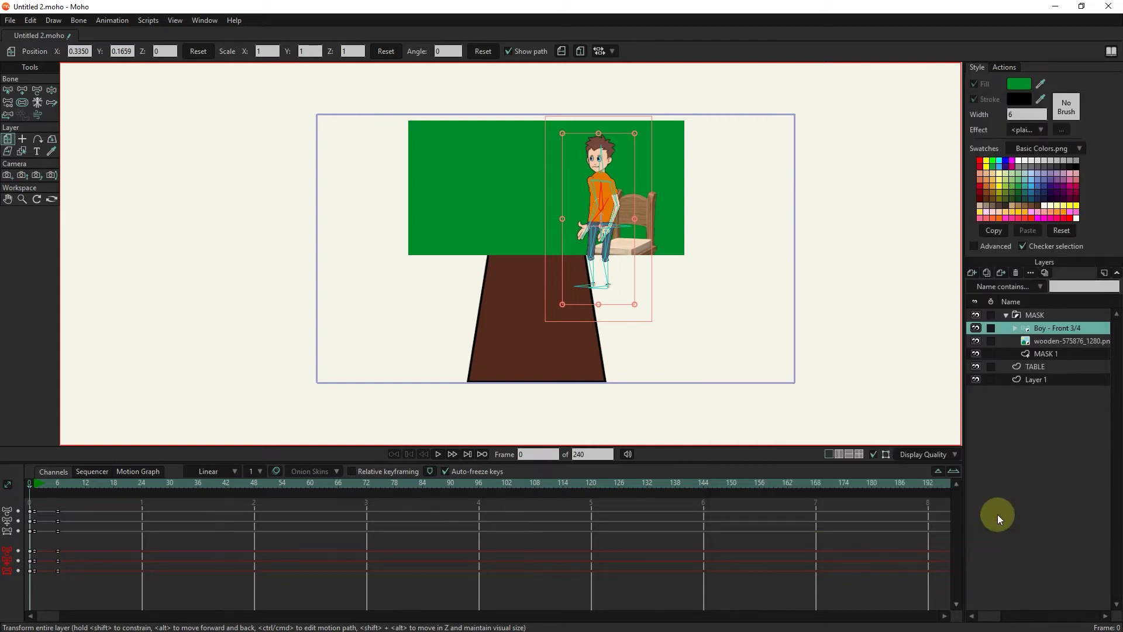
Step: Set the wooden chair image layer to 'Don't mask this layer'
double_click(1049, 342)
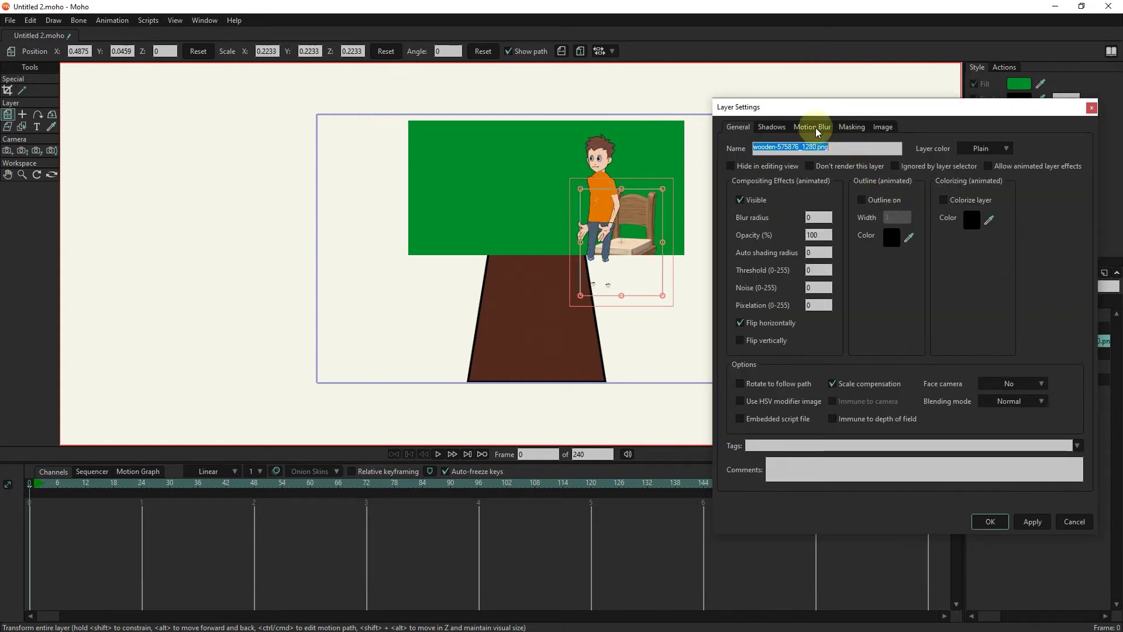
left_click(848, 127)
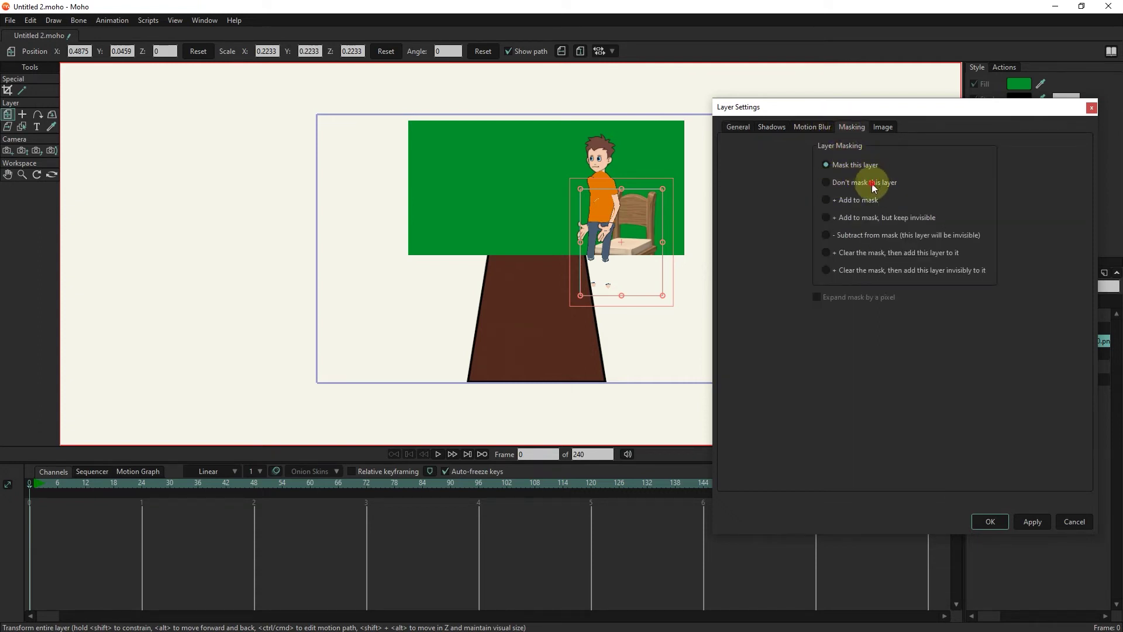
left_click(1034, 521)
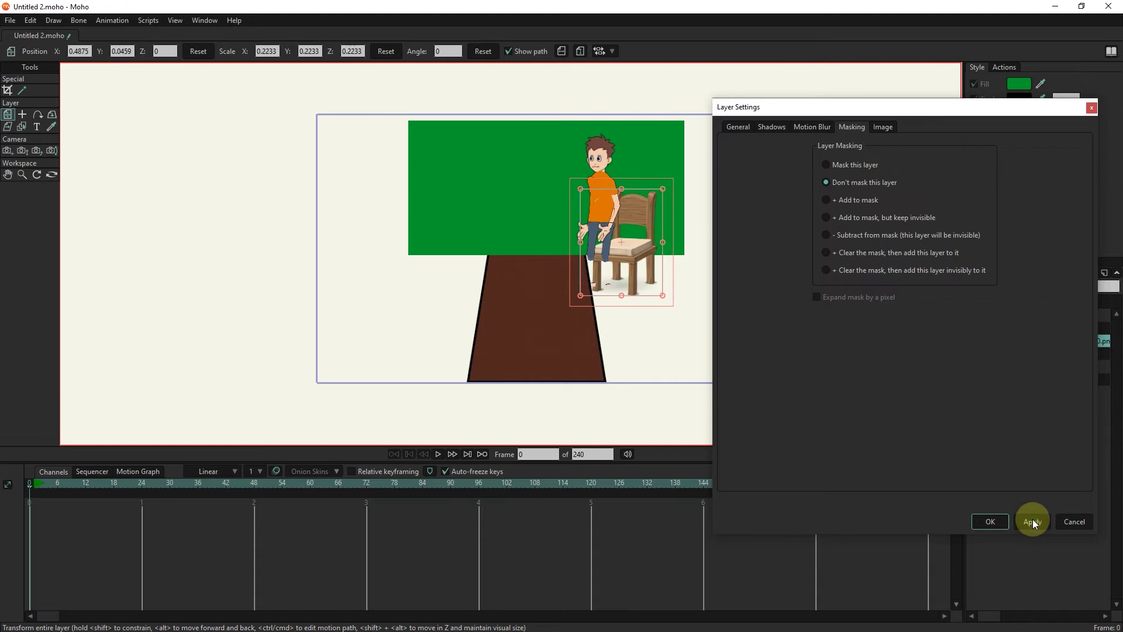
left_click(990, 521)
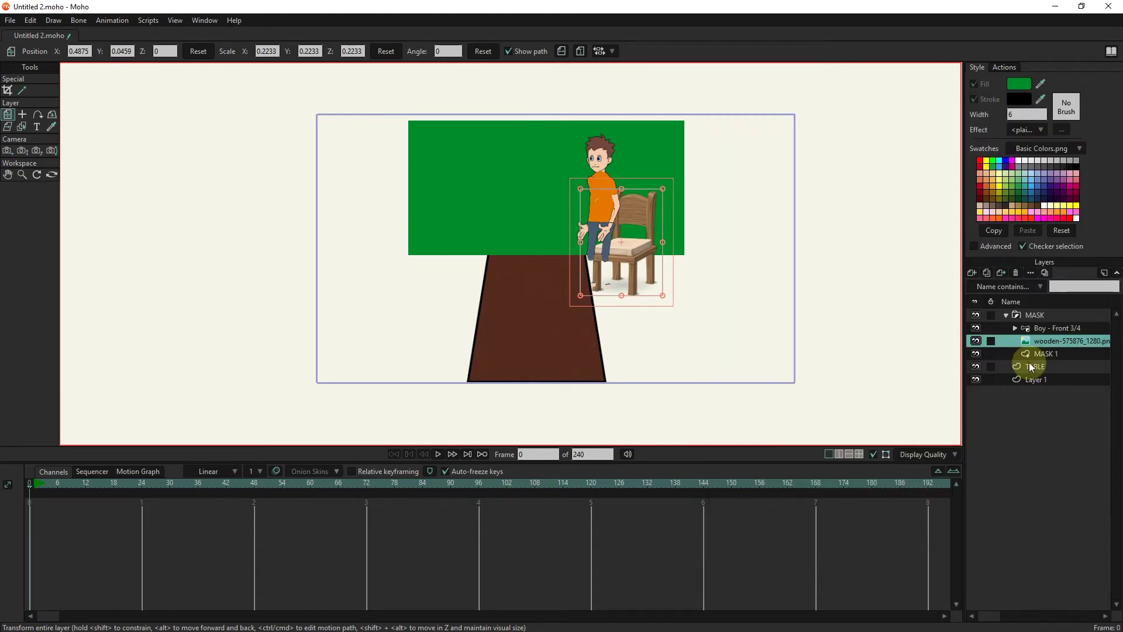
Step: Set the MASK 1 layer's masking to '+ Add to mask'
double_click(1037, 354)
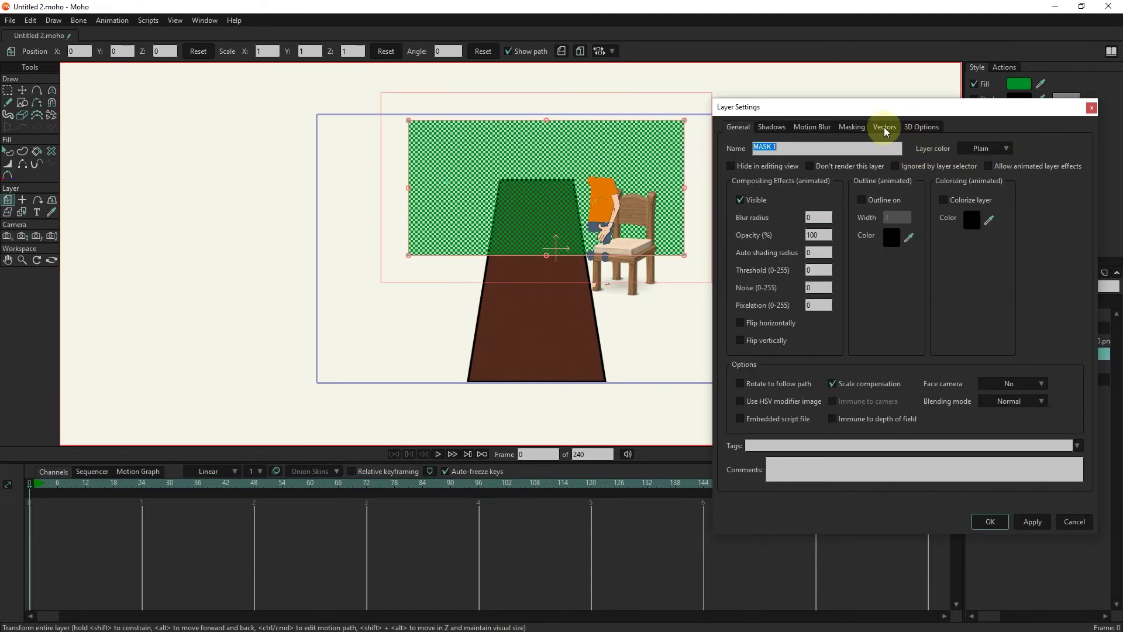
left_click(850, 127)
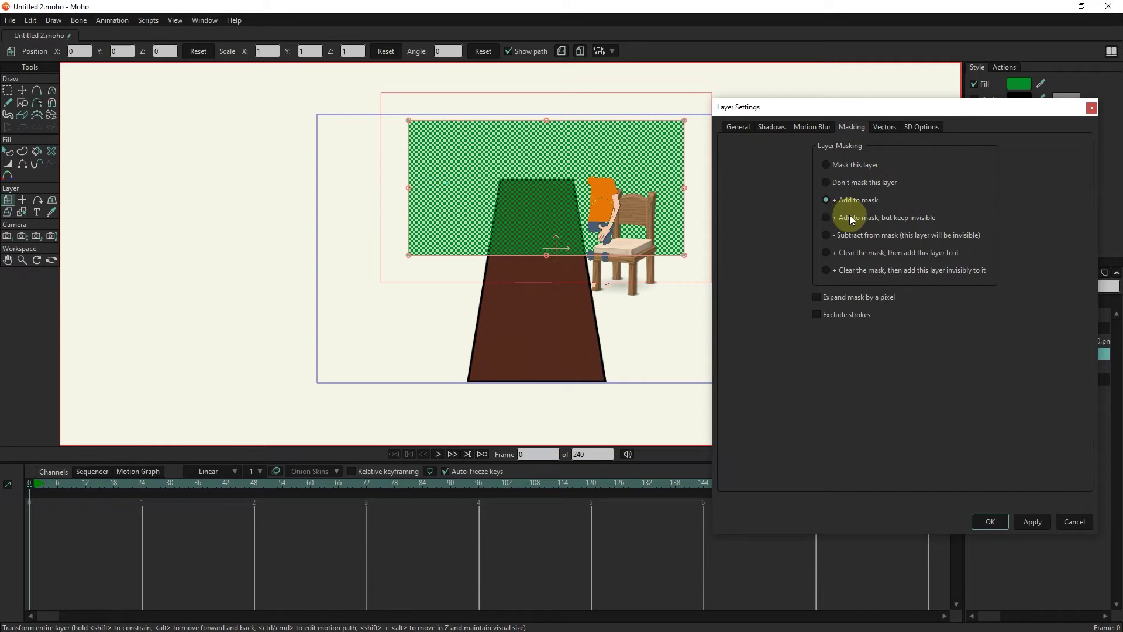
left_click(992, 521)
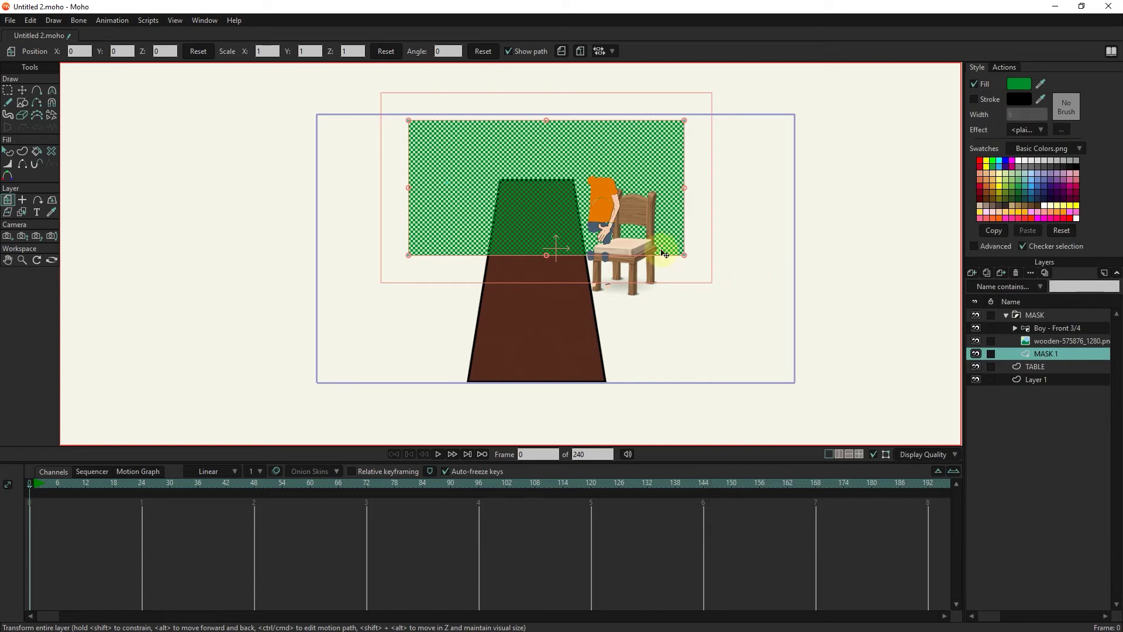
scroll(618, 250, "up", 2)
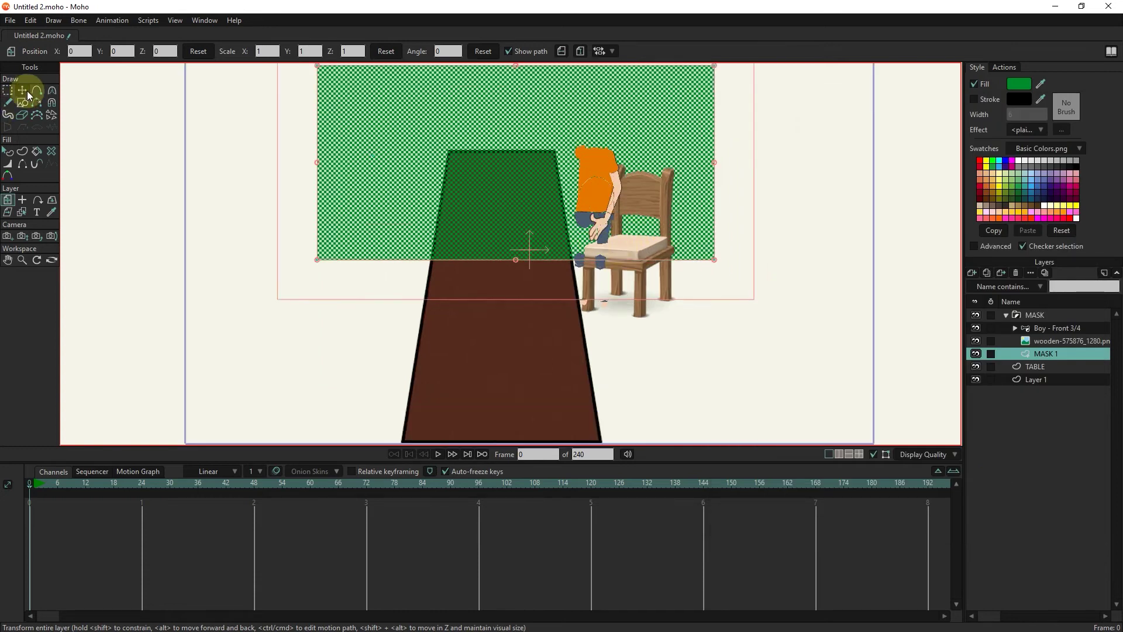
Step: Add a point to the mask's bottom edge and drag its points along the table edge
left_click(7, 90)
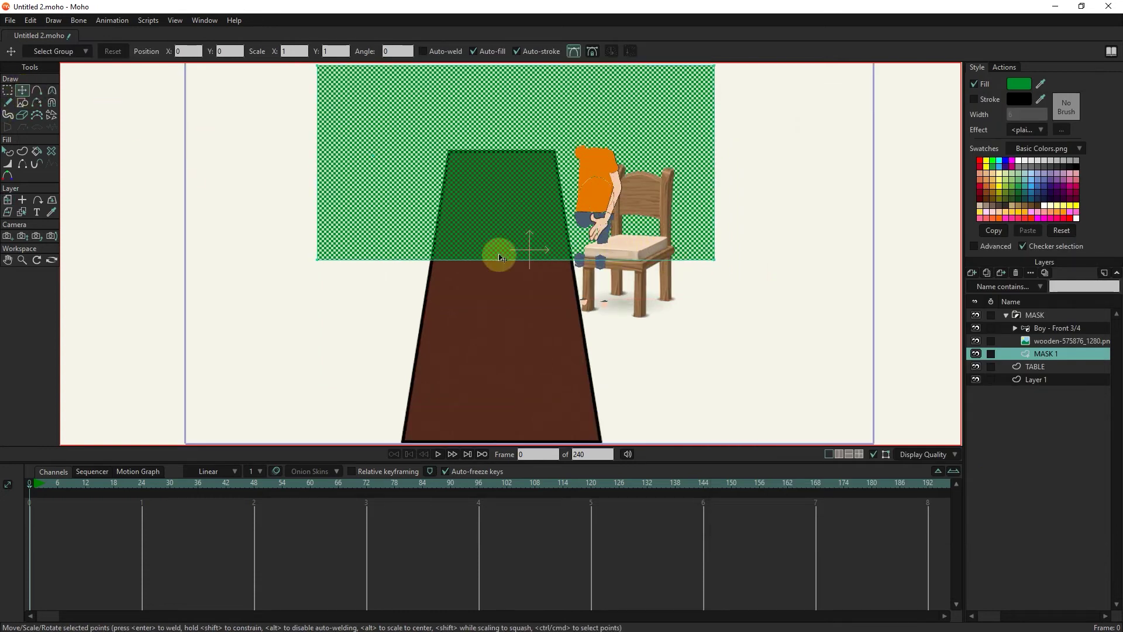
left_click(37, 90)
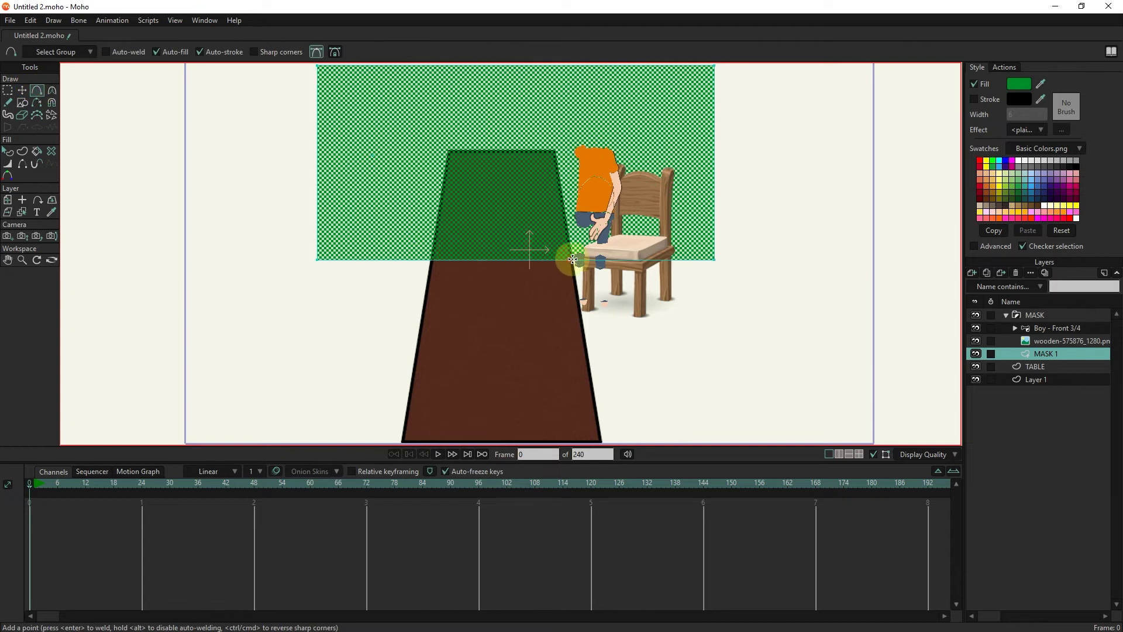
left_click(572, 260)
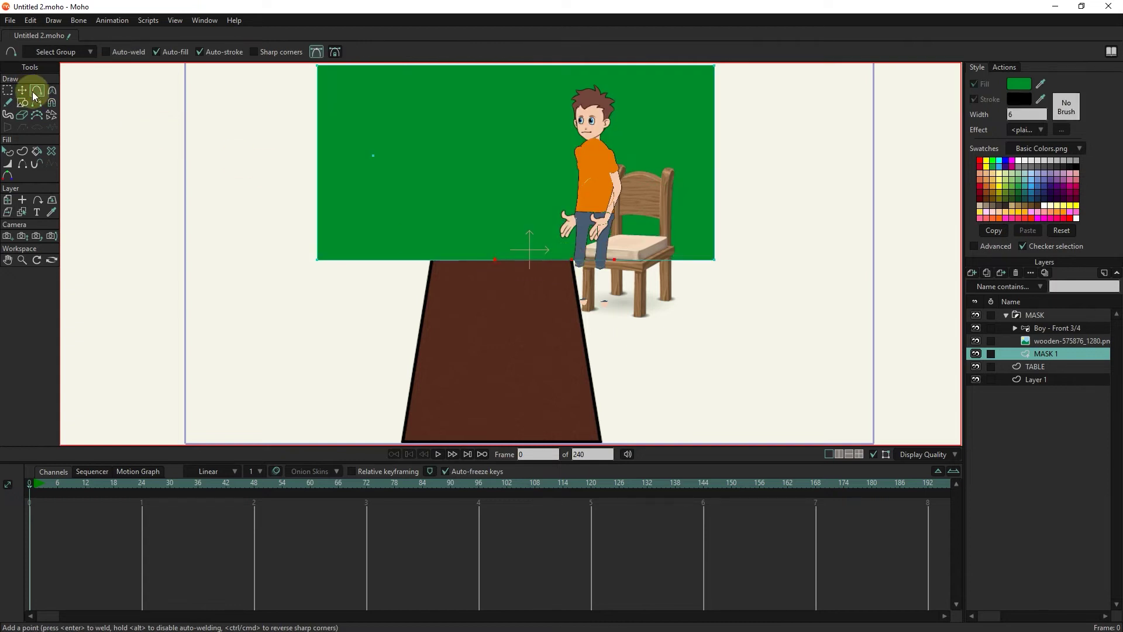
left_click(11, 91)
left_click_drag(572, 262, 605, 439)
scroll(615, 369, "down", 2)
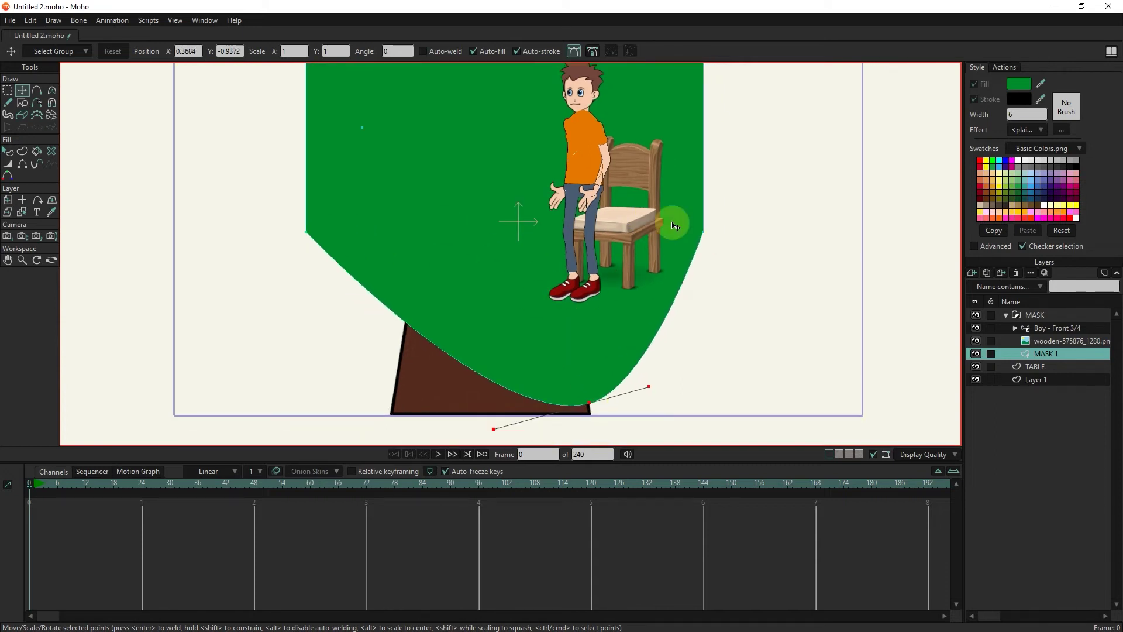
left_click_drag(306, 225, 556, 212)
scroll(492, 228, "up", 3)
mouse_move(538, 171)
left_mouse_down()
mouse_move(547, 161)
mouse_move(548, 232)
left_mouse_up()
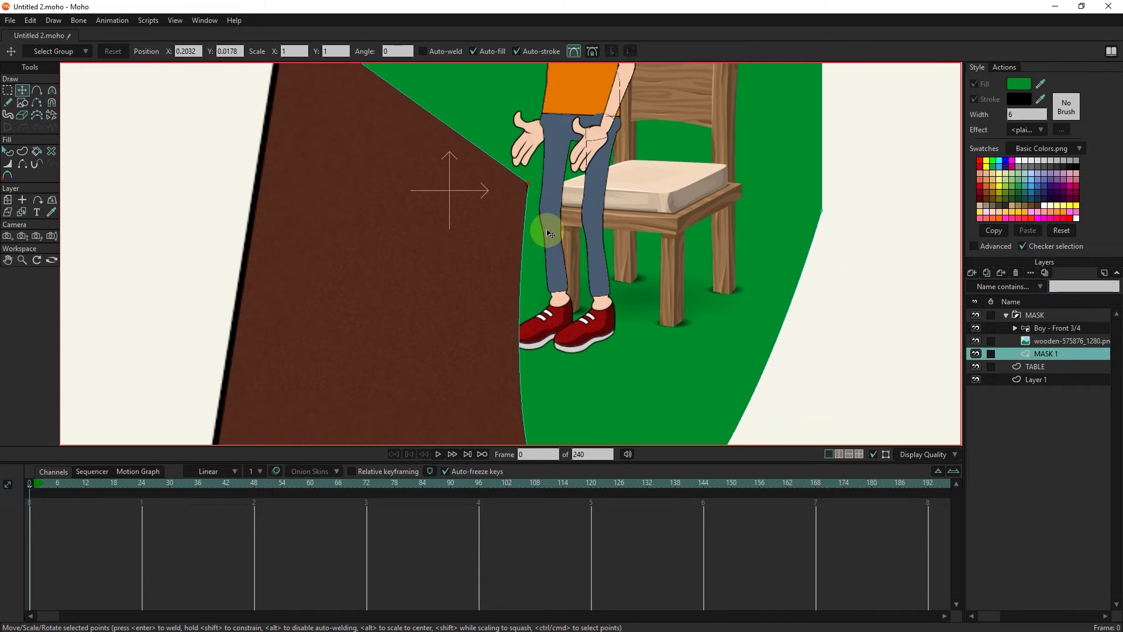
left_click_drag(527, 184, 530, 220)
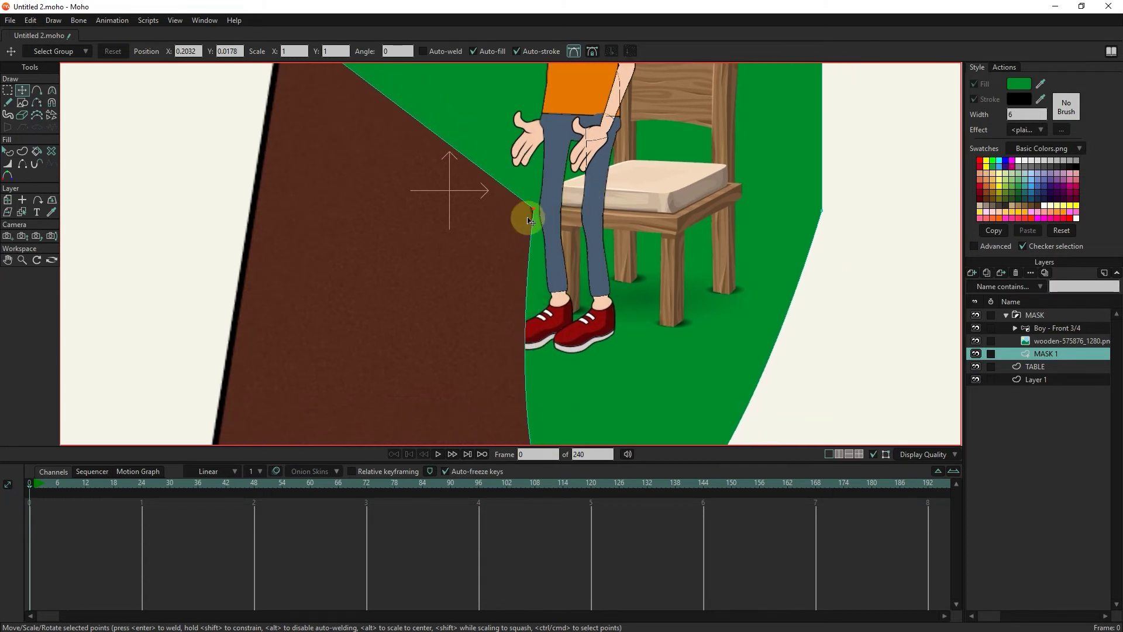
scroll(529, 219, "down", 3)
scroll(437, 267, "down", 2)
scroll(437, 267, "down", 2)
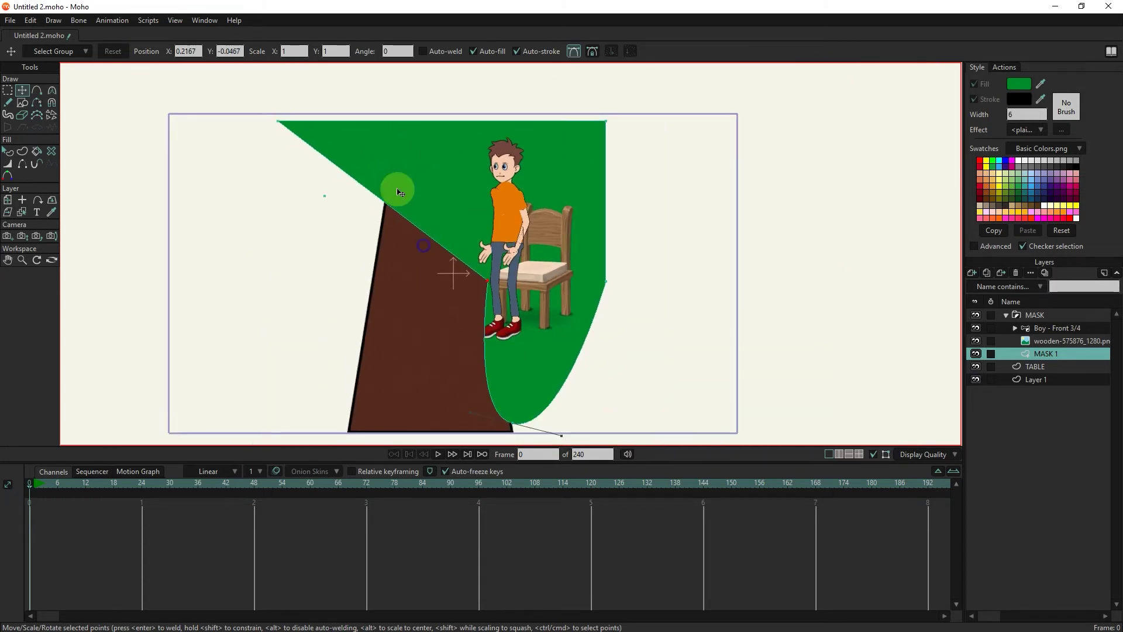
Step: Make the mask's rounded bottom points into sharp corners
left_click(10, 91)
left_click_drag(491, 198, 431, 418)
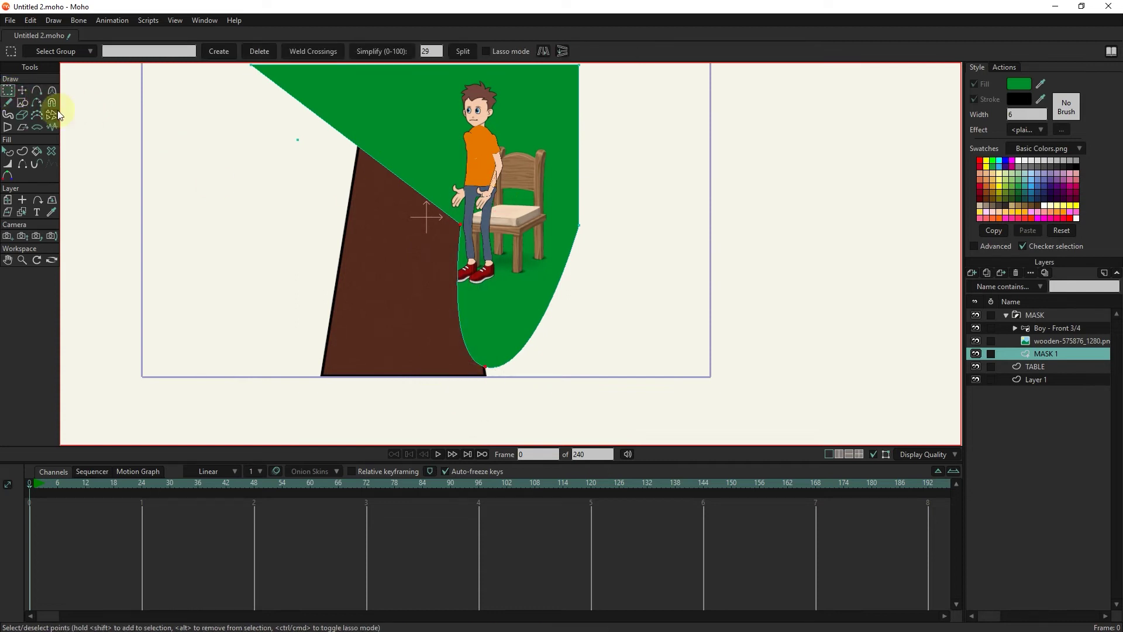
left_click(51, 91)
left_click(184, 51)
scroll(505, 222, "up", 2)
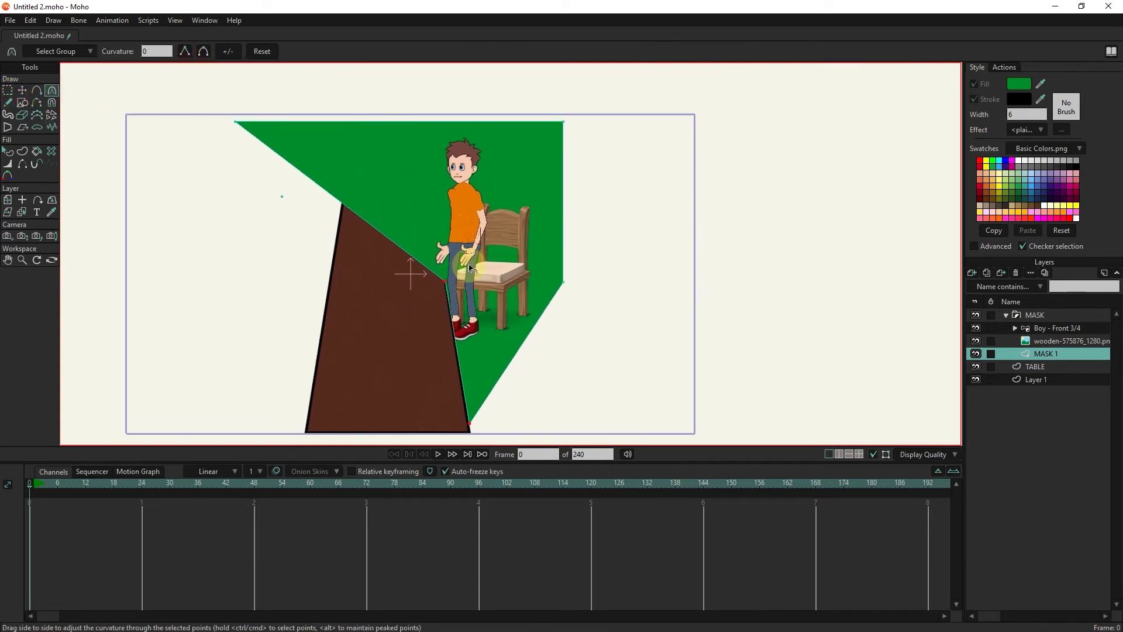
scroll(474, 264, "up", 2)
scroll(468, 275, "up", 1)
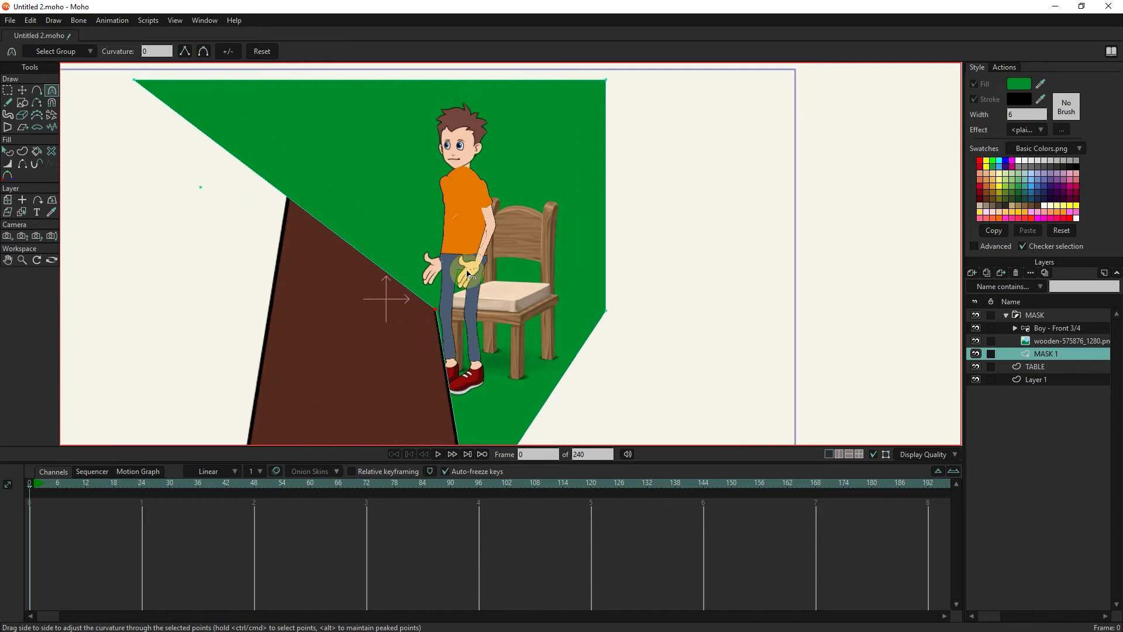
scroll(468, 275, "up", 1)
Step: Bend the diagonal mask edge along the table top and pin the bottom point to the table corner
left_click(36, 91)
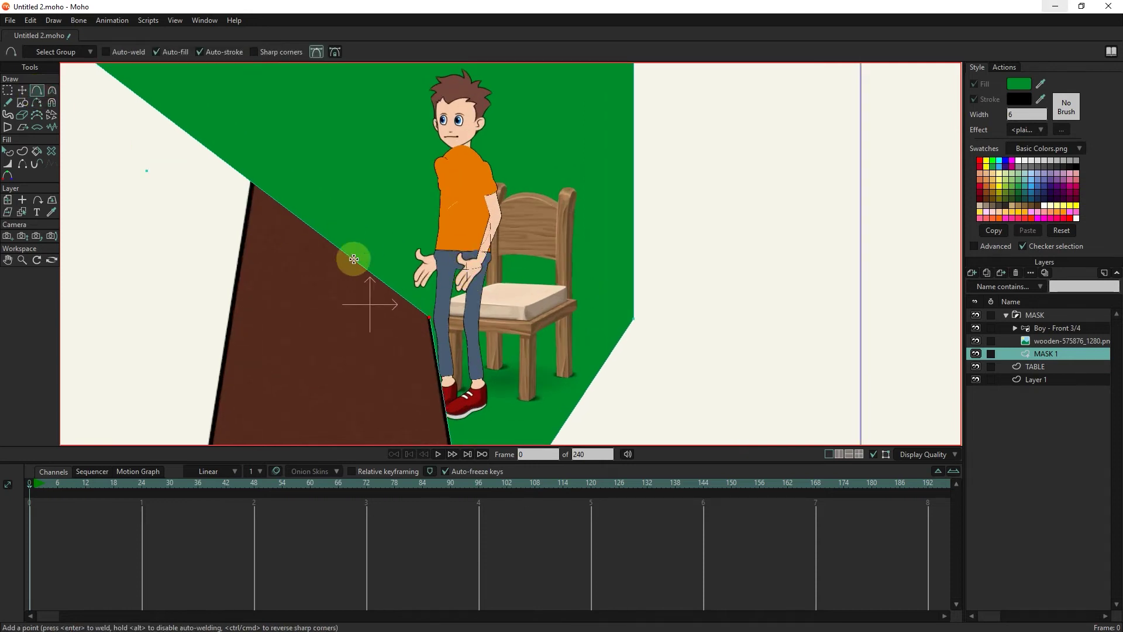
left_click(7, 91)
left_click_drag(408, 286, 289, 303)
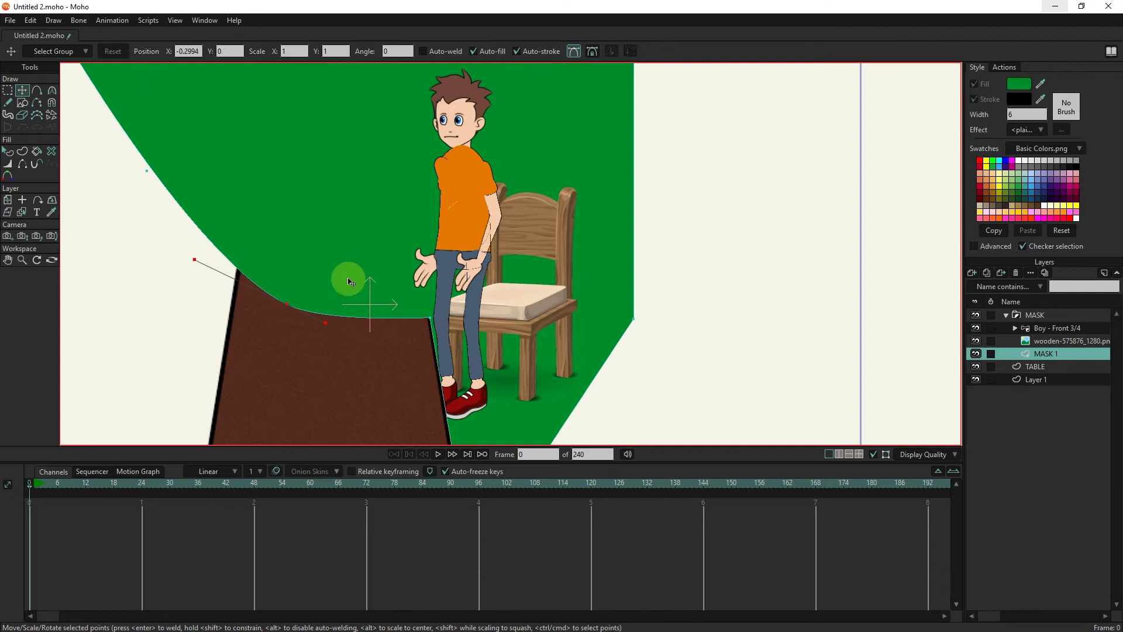
scroll(439, 395, "up", 4)
scroll(435, 290, "up", 3)
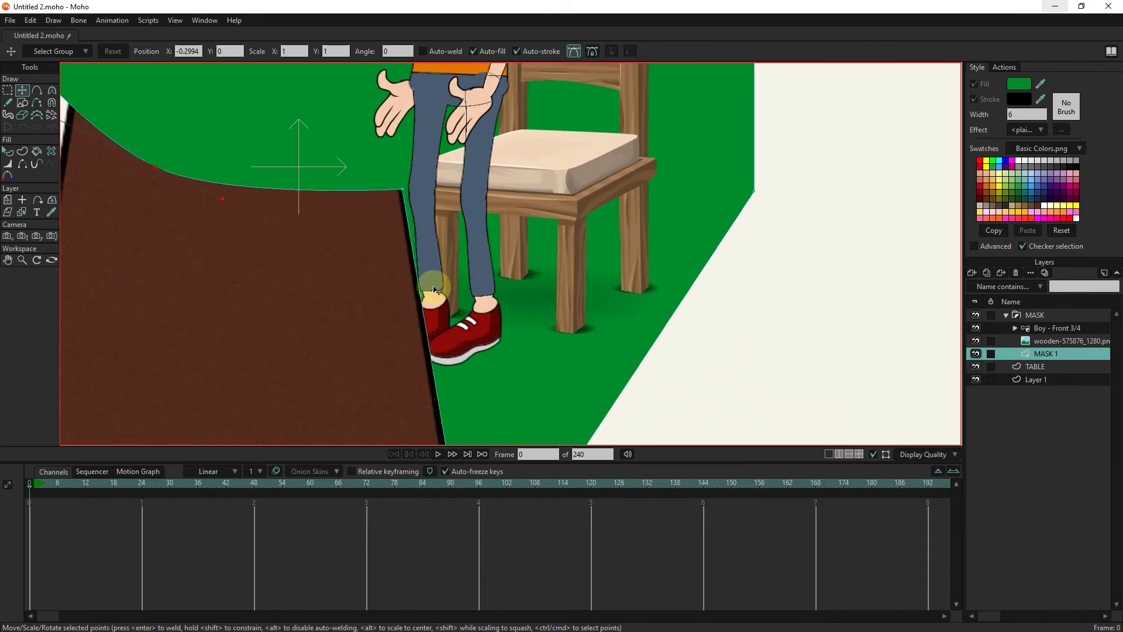
left_click(406, 195)
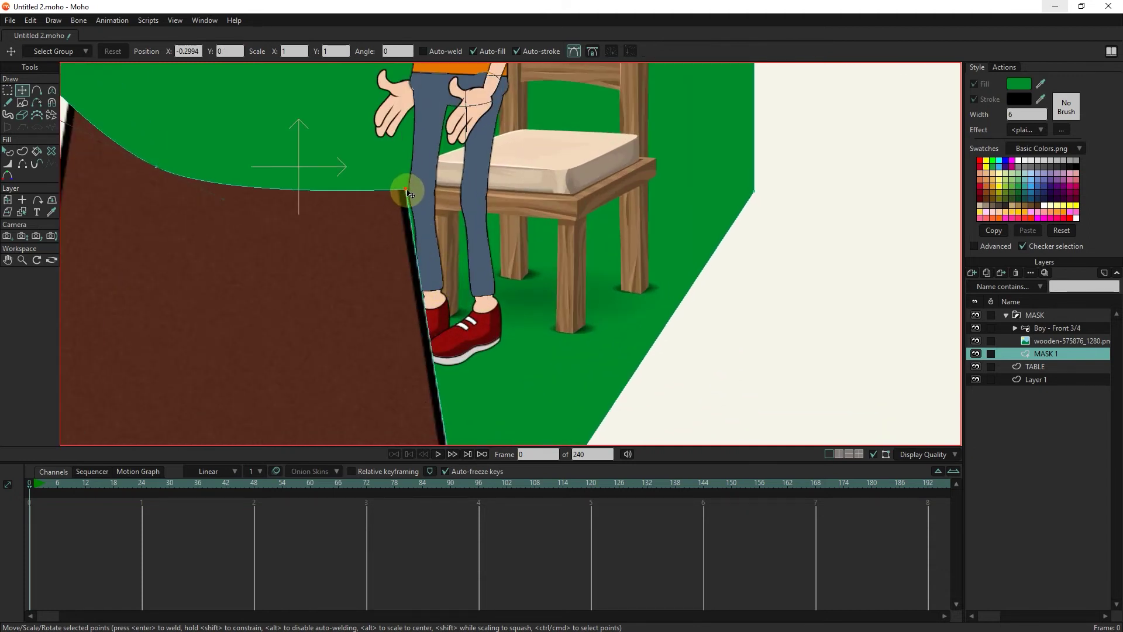
scroll(405, 264, "down", 5)
left_click_drag(406, 351, 413, 384)
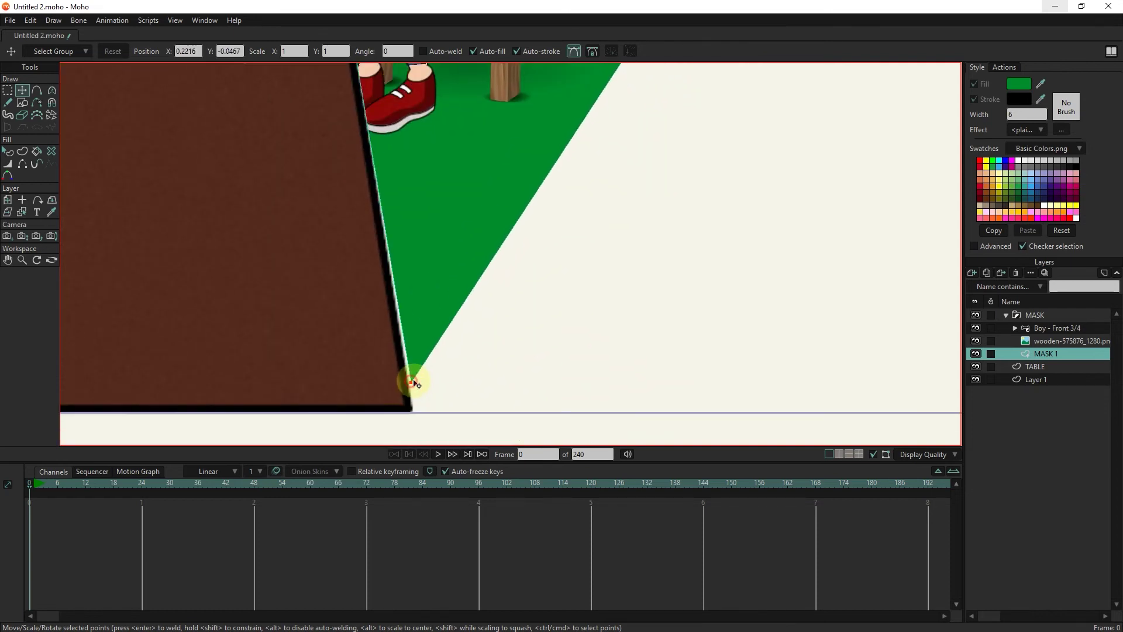
scroll(351, 238, "down", 6)
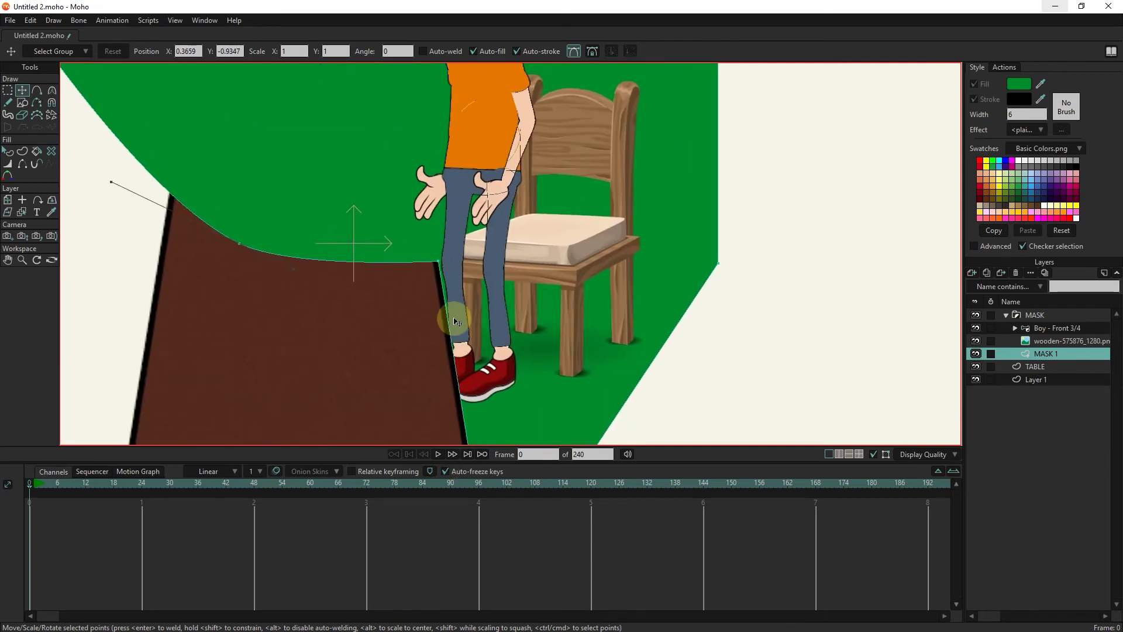
scroll(457, 351, "up", 1)
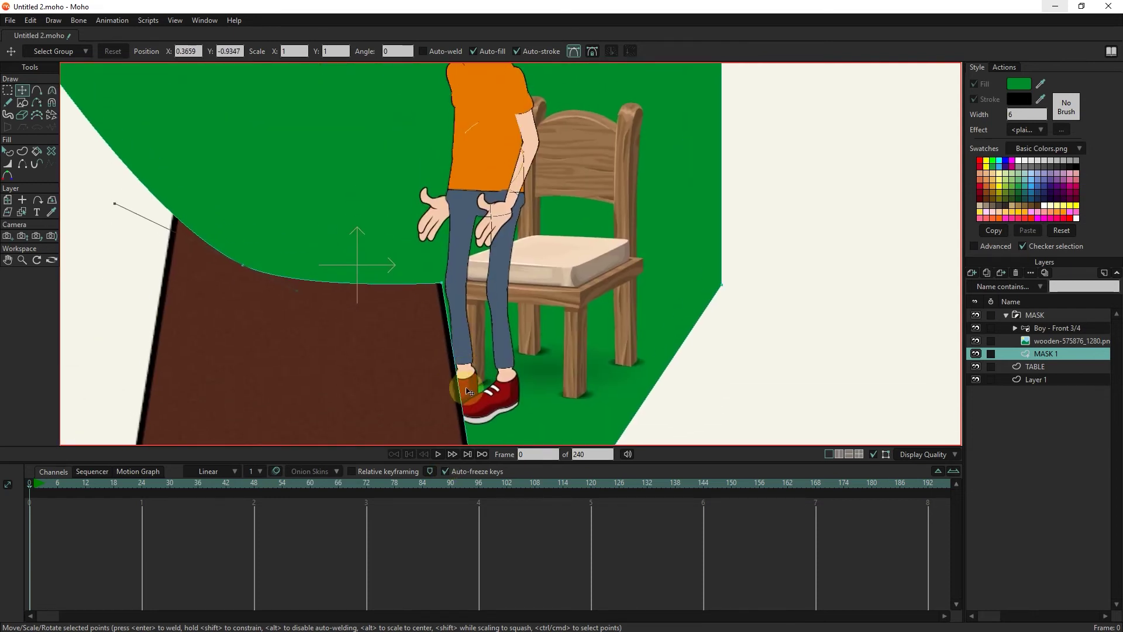
Step: Change MASK 1's masking to 'Add to mask, but keep invisible' and apply it
double_click(1047, 354)
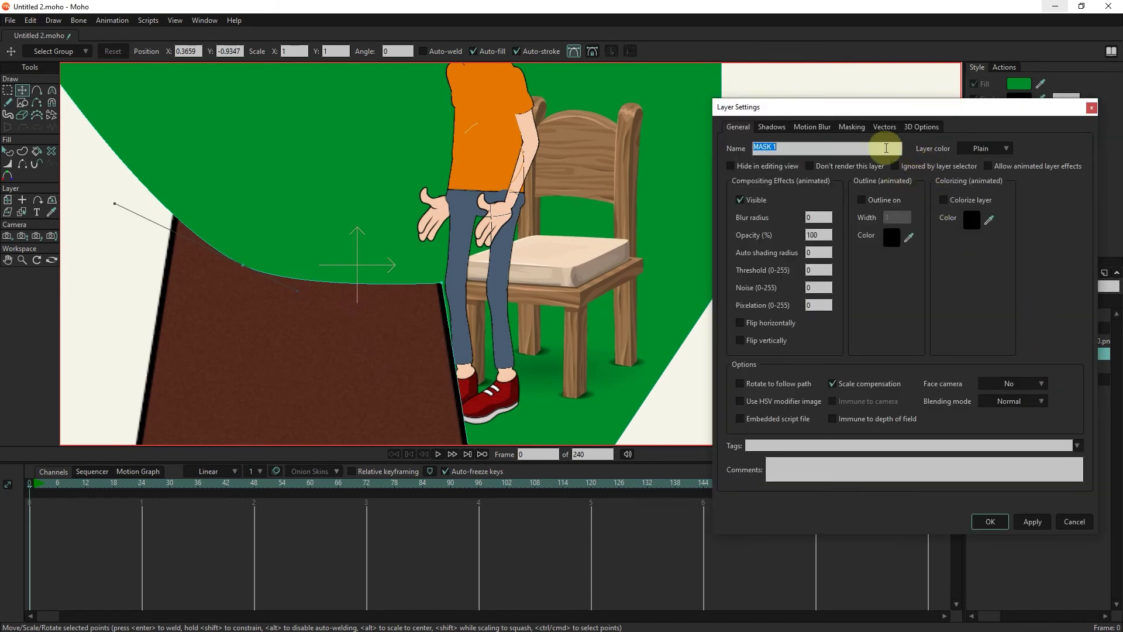
left_click(851, 128)
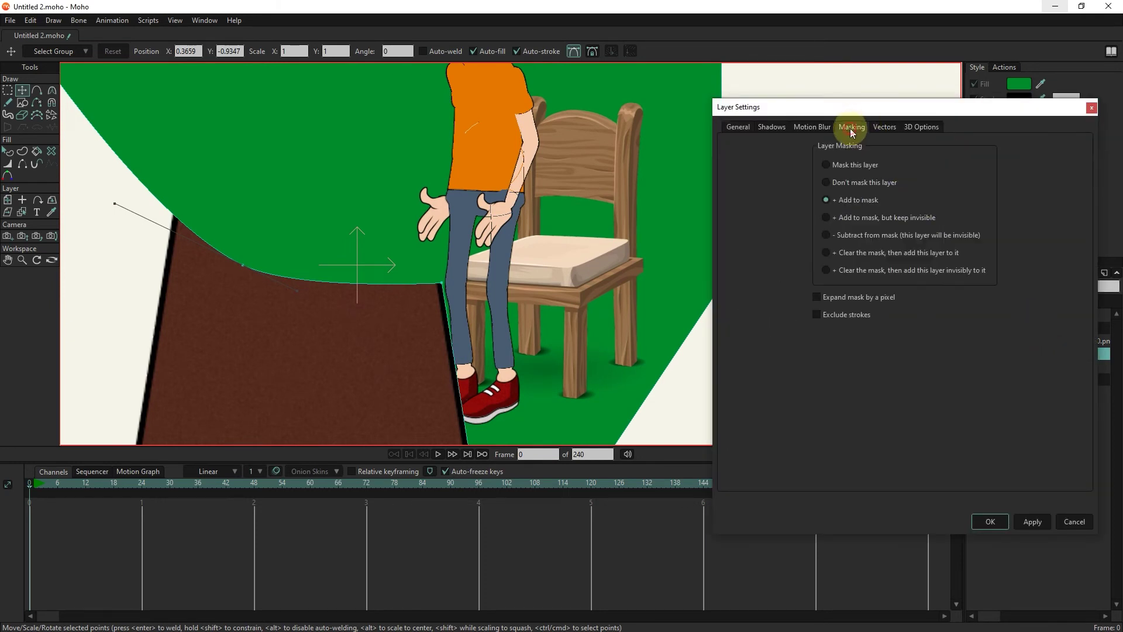
left_click(868, 218)
left_click(1033, 522)
left_click(990, 522)
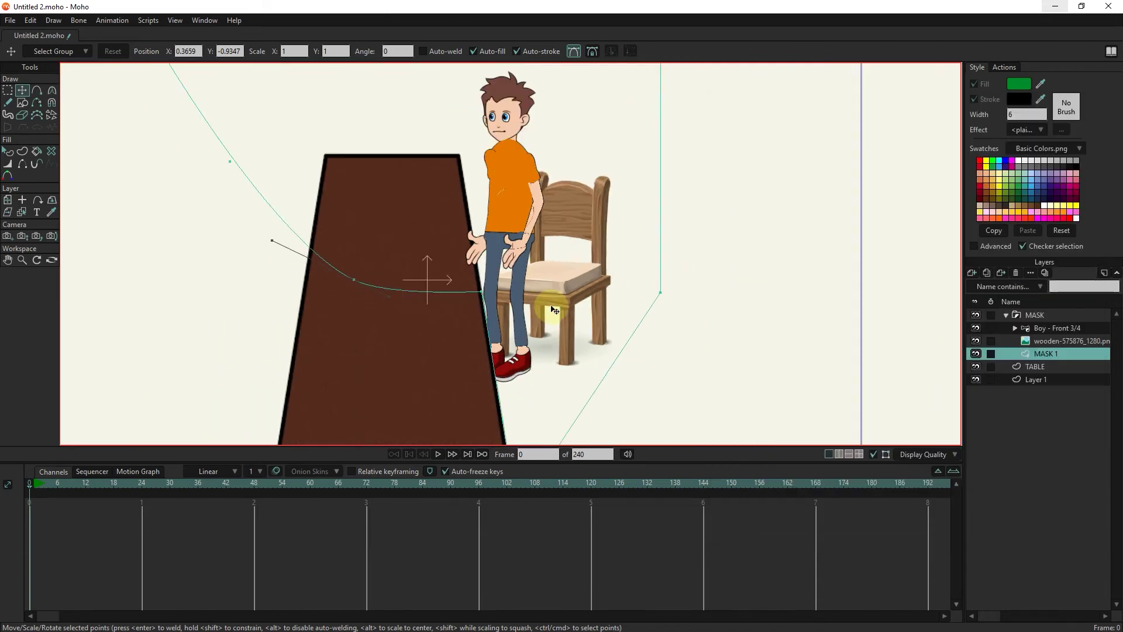
scroll(525, 288, "down", 1)
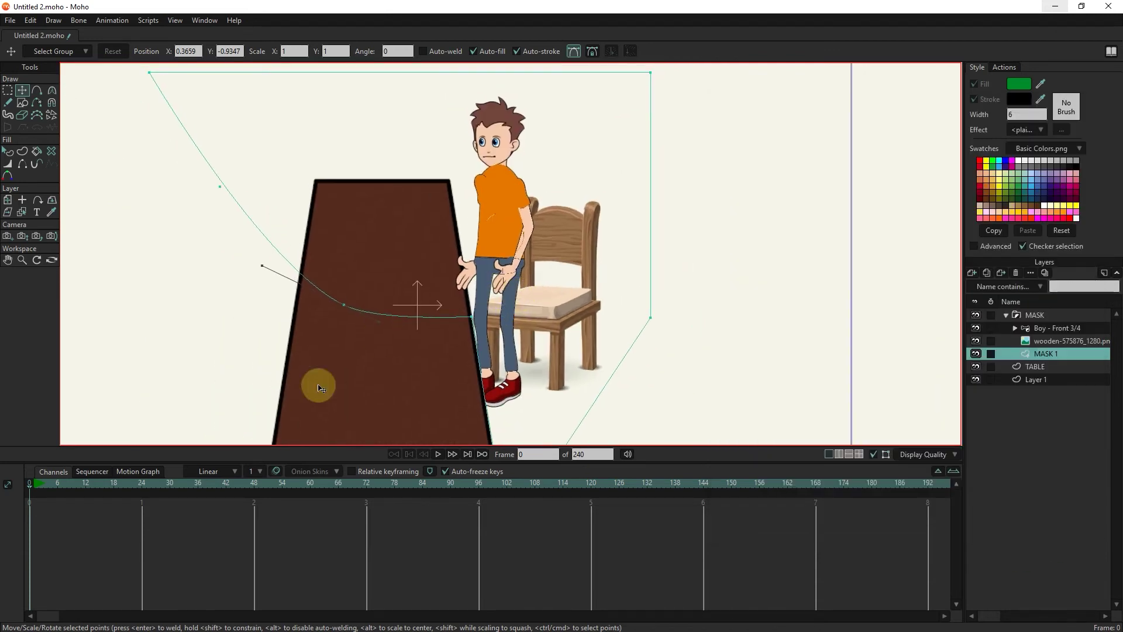
left_click(1048, 327)
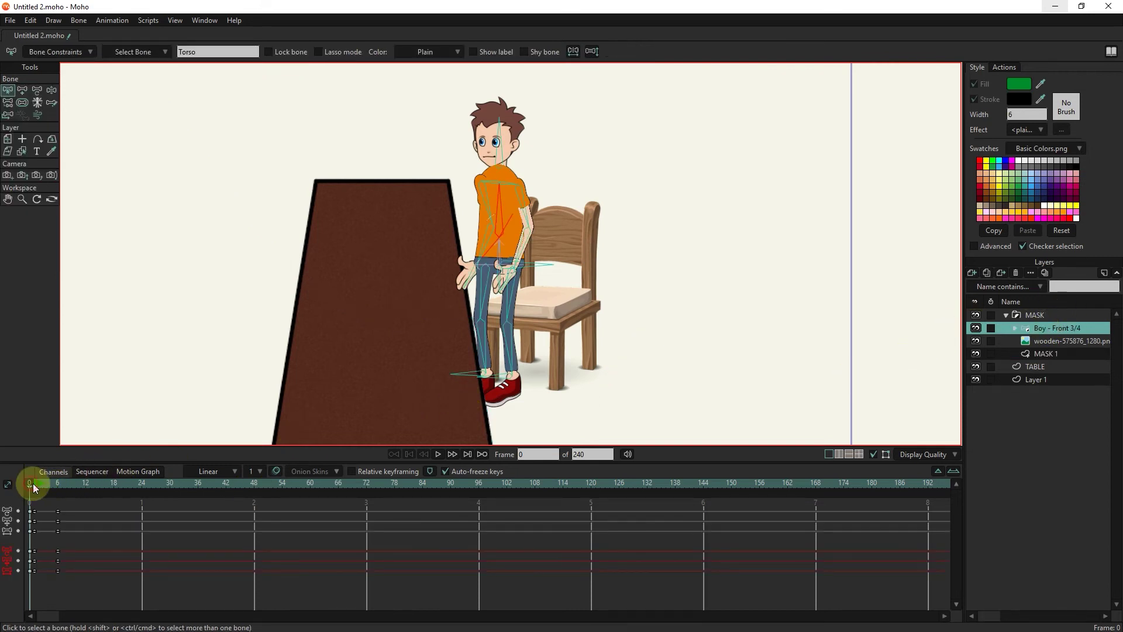
Step: Scrub to frame 6, select MASK 1, and render a preview of the boy's hidden legs
left_click_drag(32, 484, 60, 486)
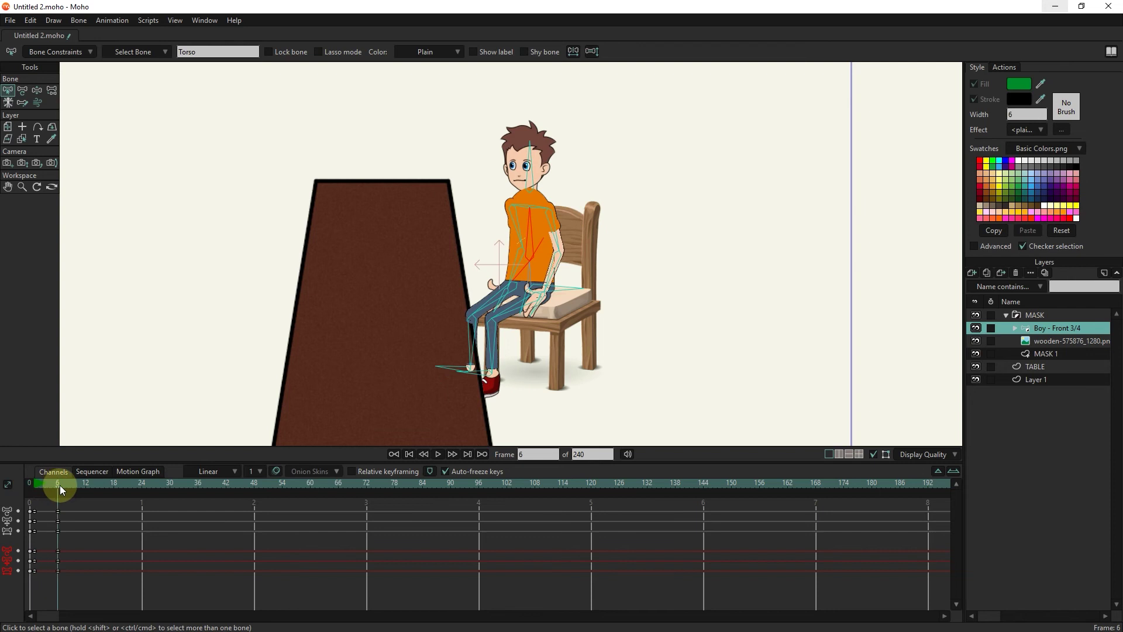
scroll(450, 312, "up", 2)
scroll(456, 311, "up", 2)
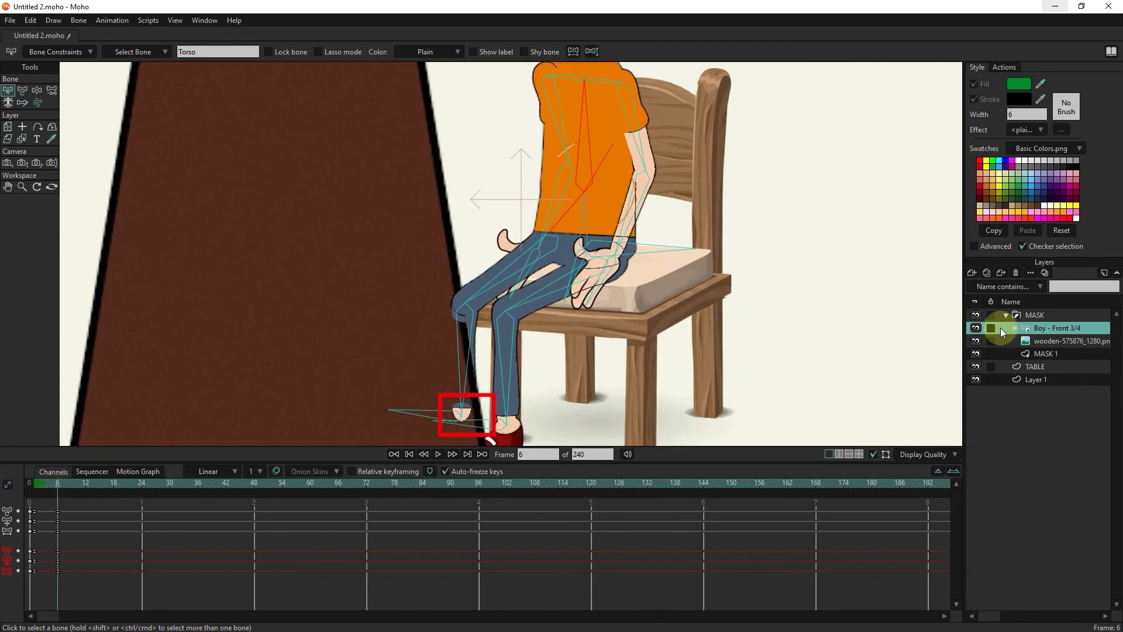
left_click(1052, 352)
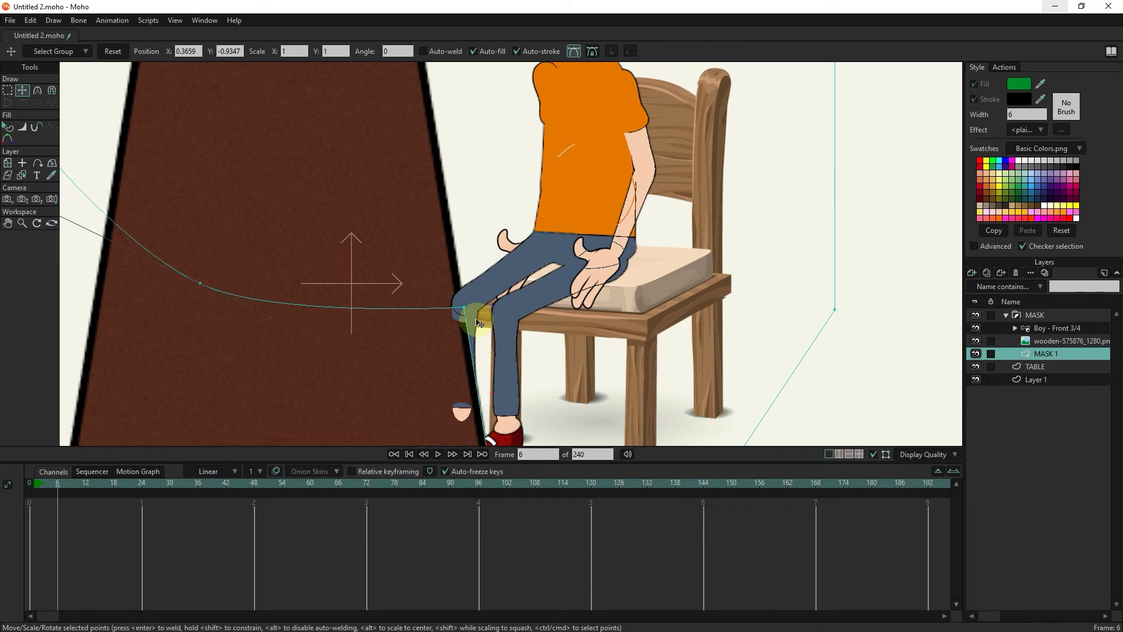
key("ctrl+r")
scroll(448, 241, "up", 3)
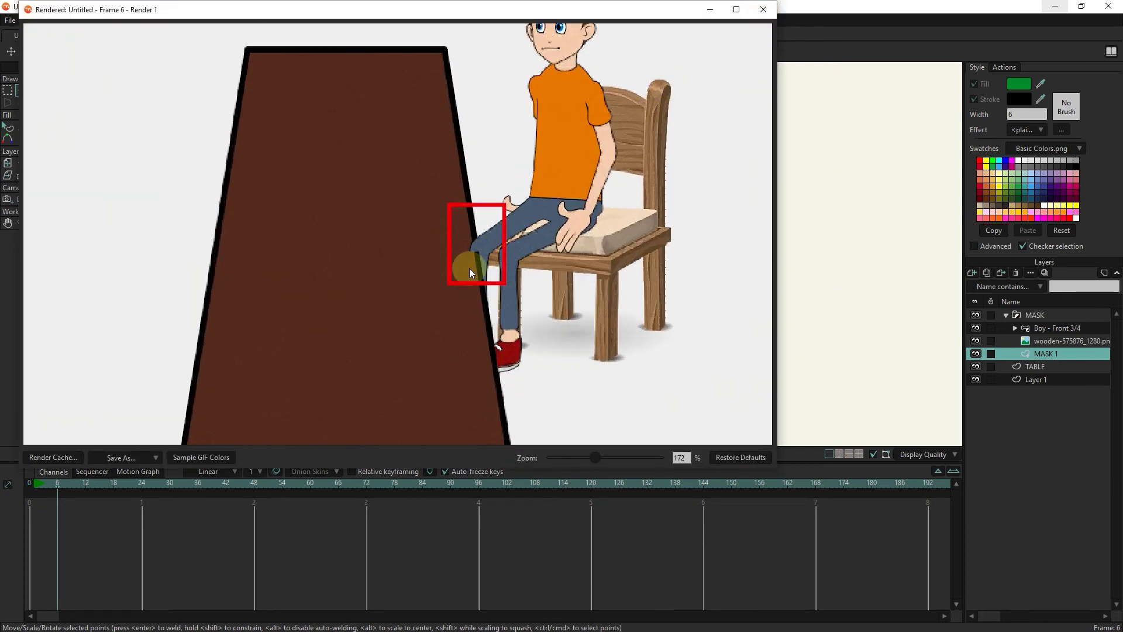
key("Escape")
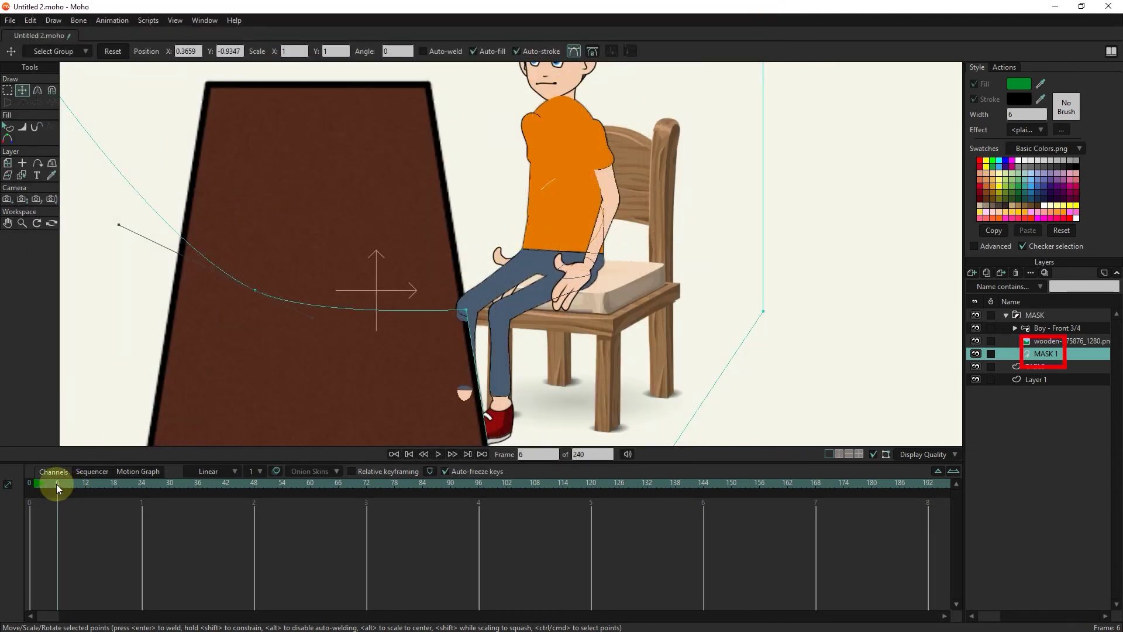
Step: At frame 6, move the MASK 1 point over the boy's knee and check a render
left_click_drag(57, 484, 58, 492)
left_click(26, 90)
left_click(474, 314)
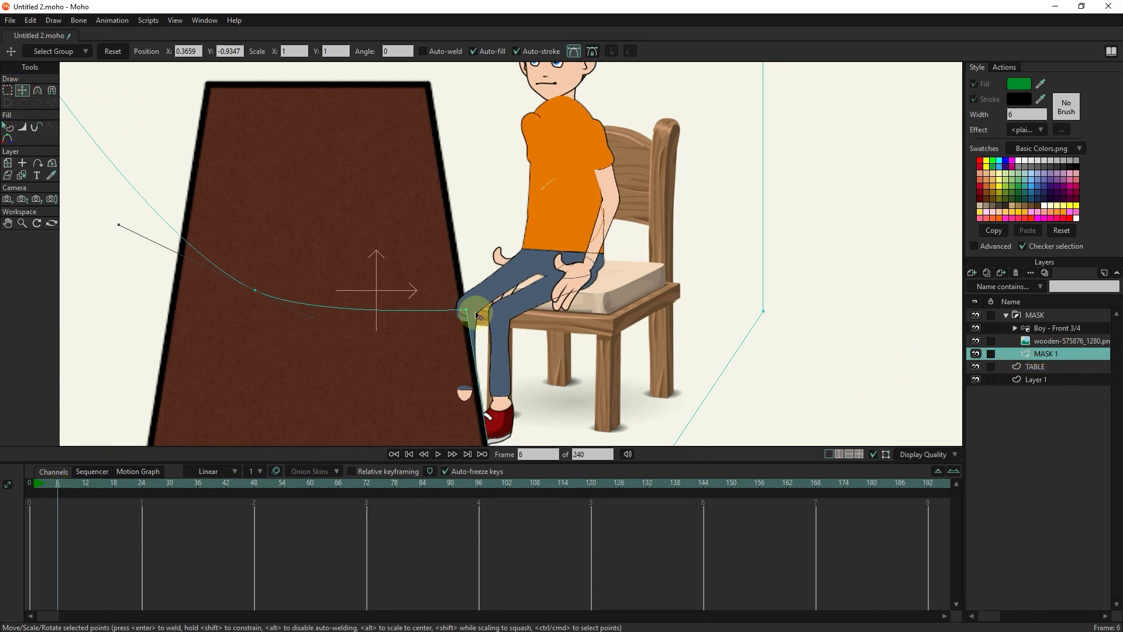
left_click_drag(468, 314, 463, 283)
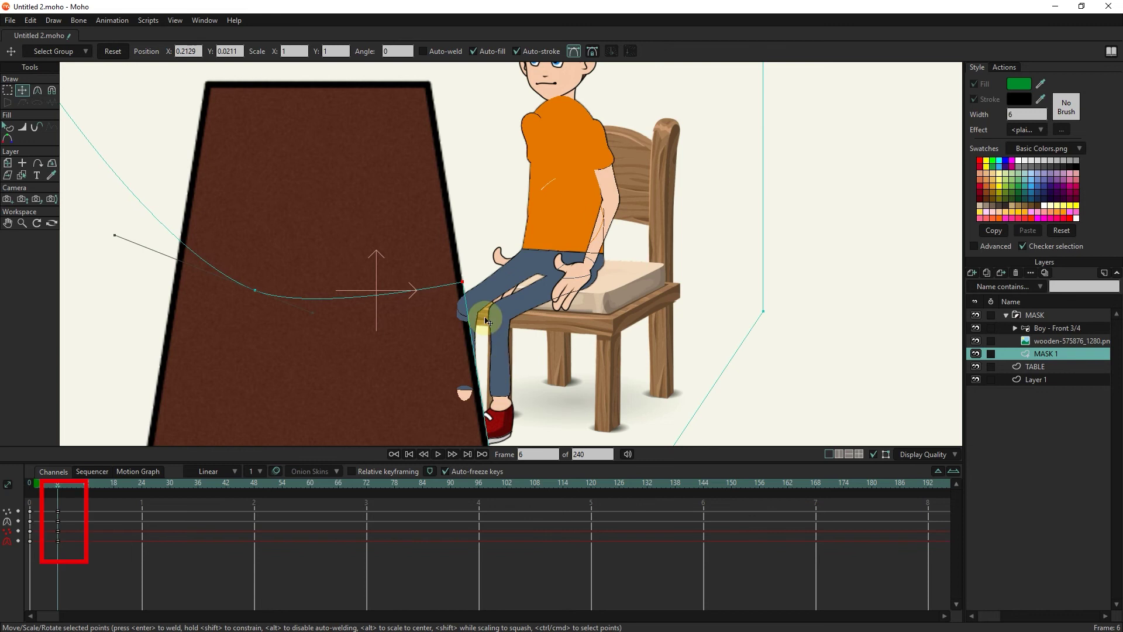
scroll(519, 325, "down", 1)
key("ctrl+r")
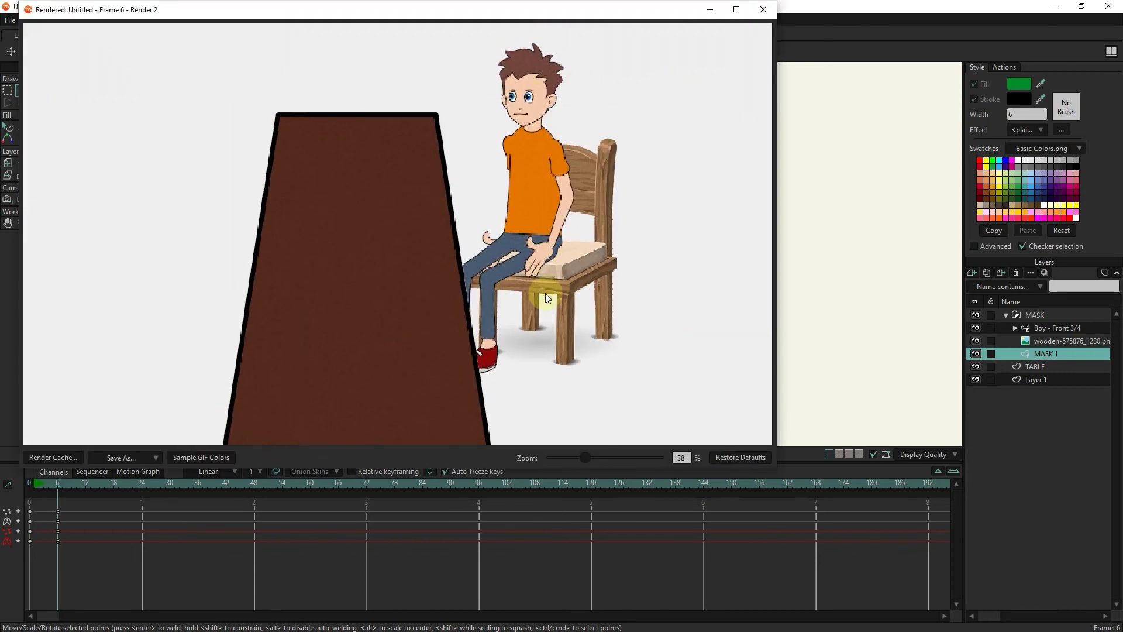
left_click(760, 11)
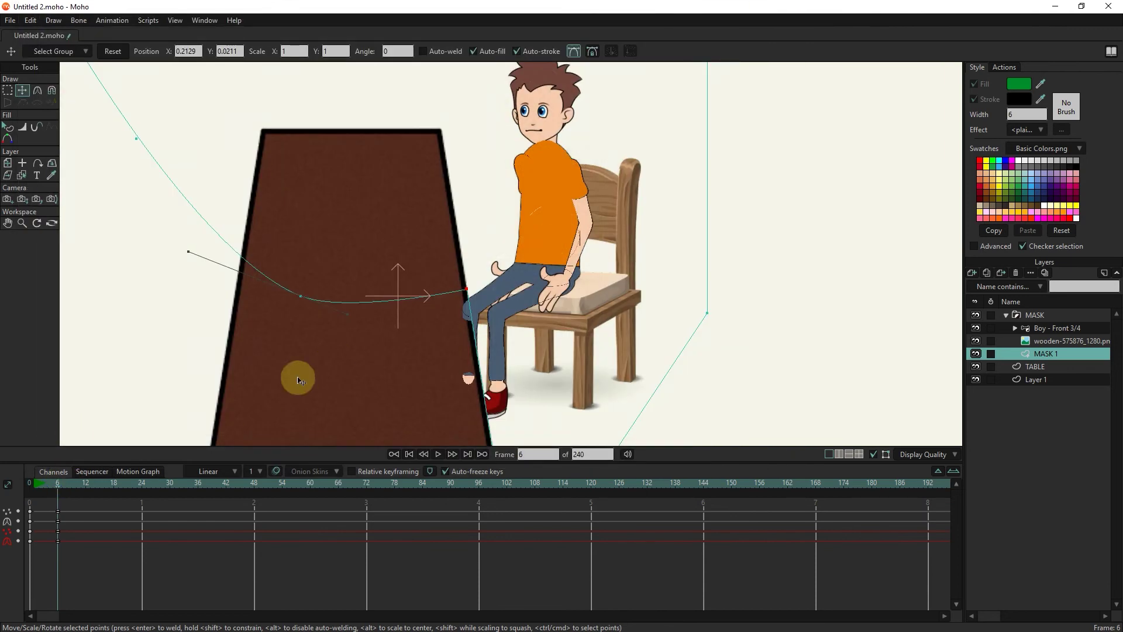
Step: On the boy's layer, stretch both arms out over the table, checking a render
left_click(1045, 328)
left_click(390, 202)
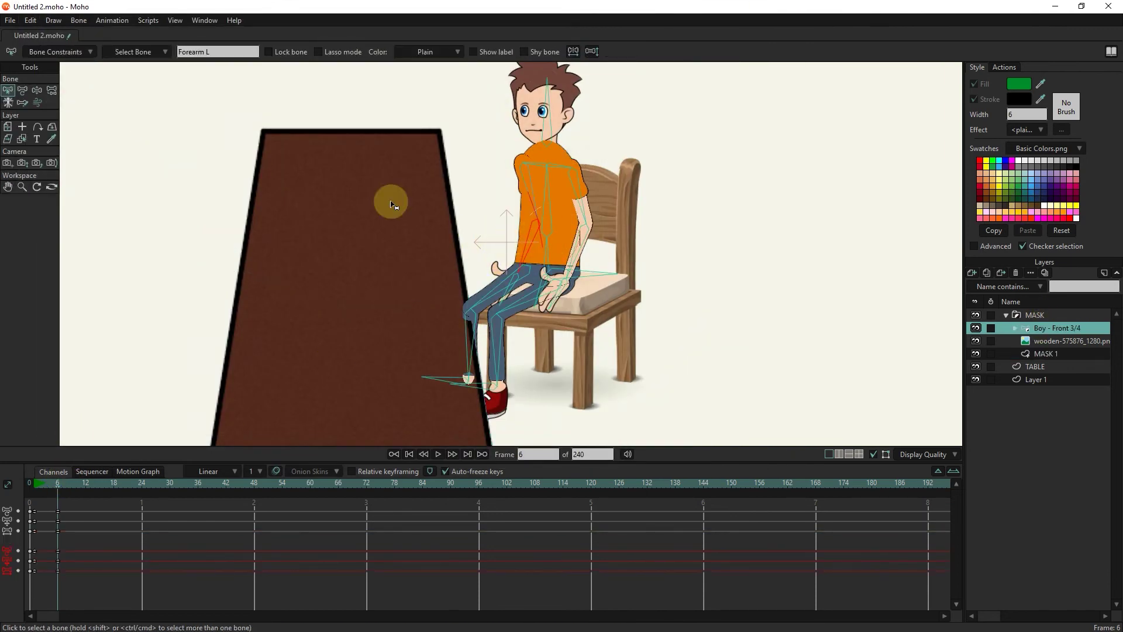
left_click(37, 91)
left_click_drag(529, 235, 436, 208)
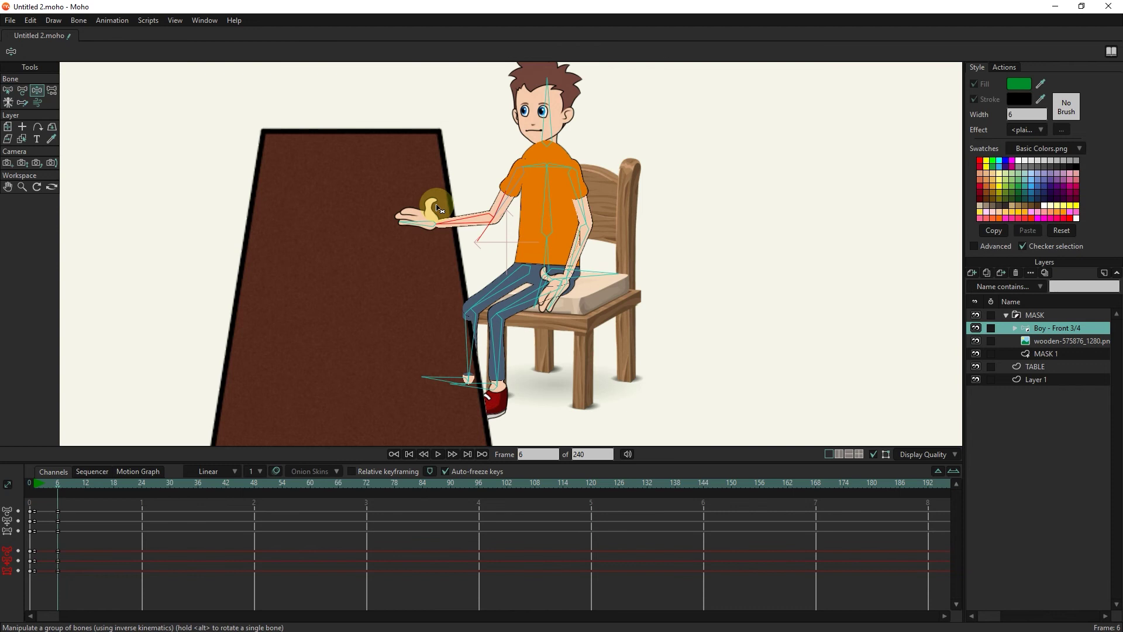
key("ctrl+r")
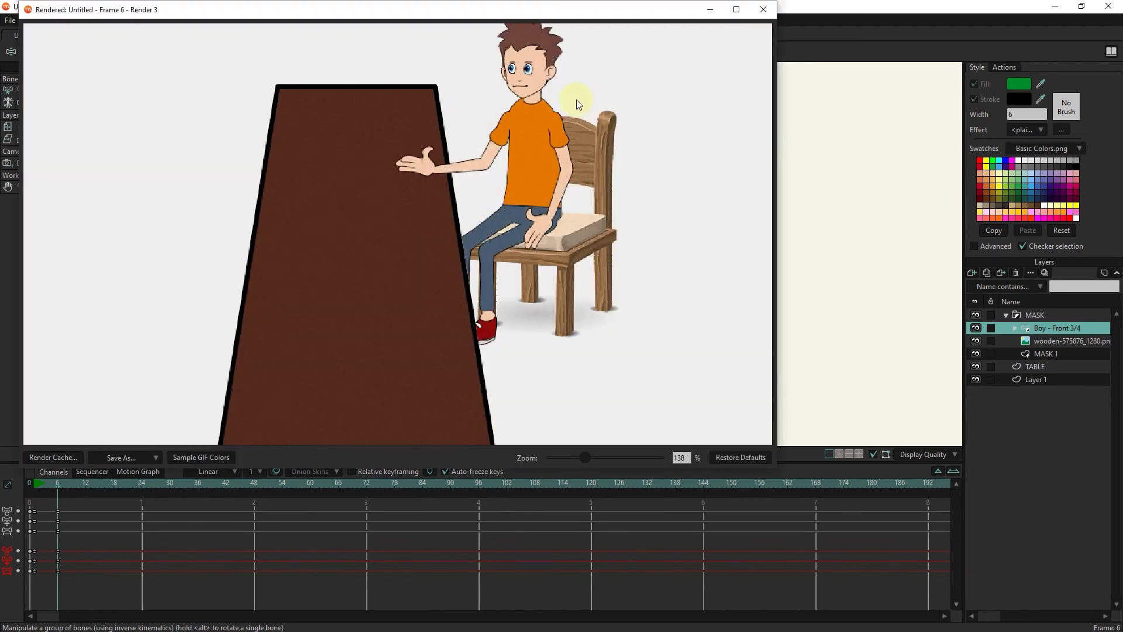
scroll(577, 100, "down", 3)
scroll(454, 285, "up", 2)
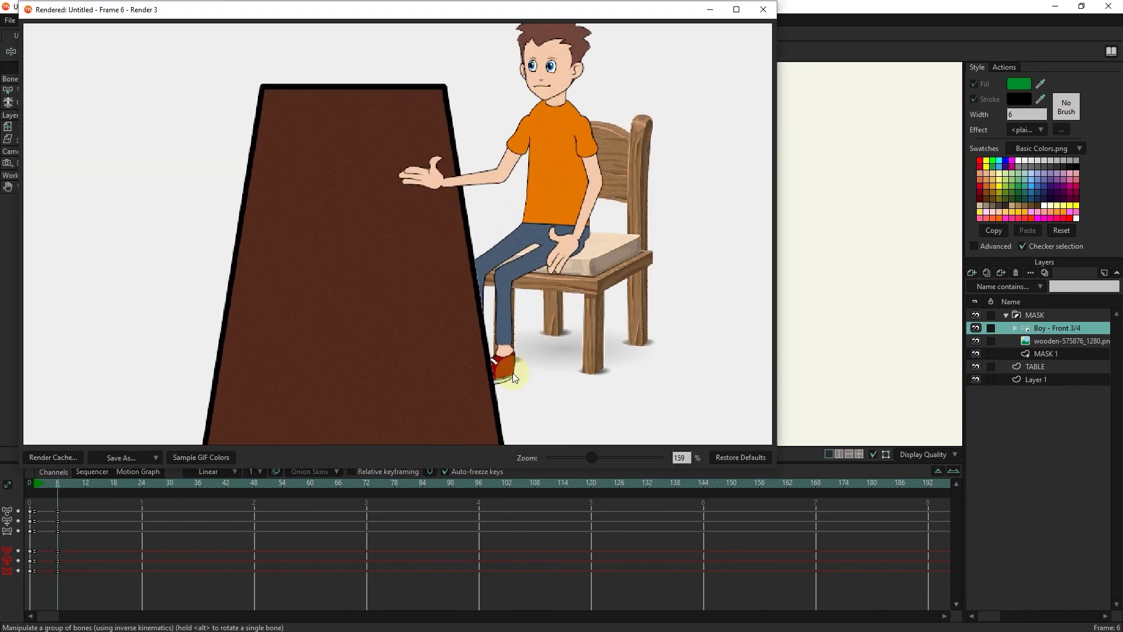
left_click(763, 9)
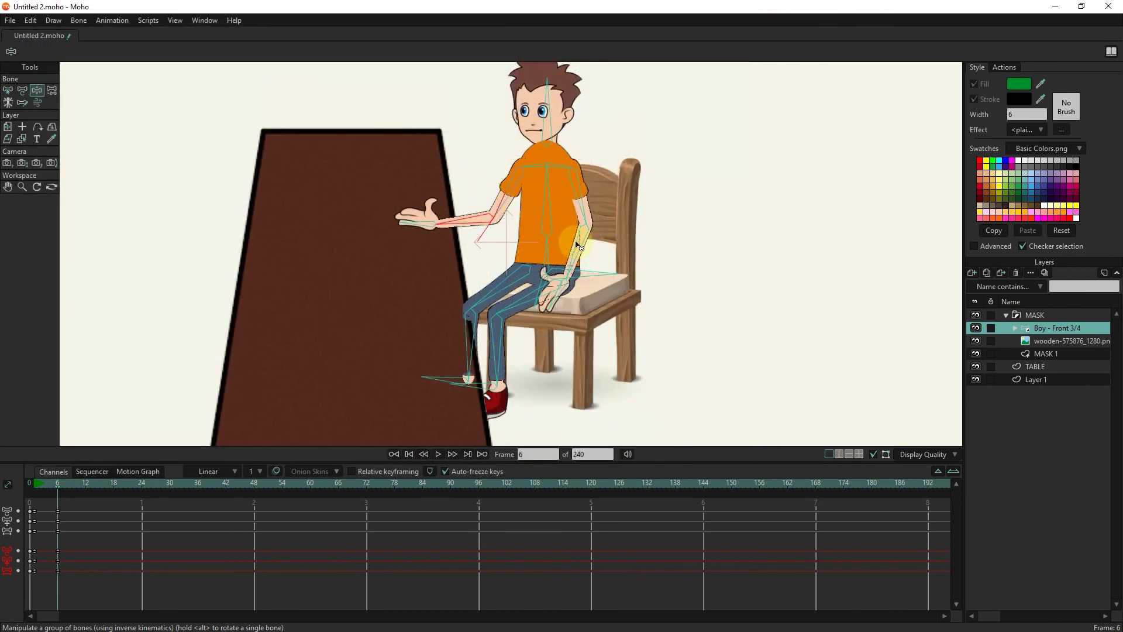
mouse_move(580, 255)
left_mouse_down()
mouse_move(454, 228)
mouse_move(435, 176)
left_mouse_up()
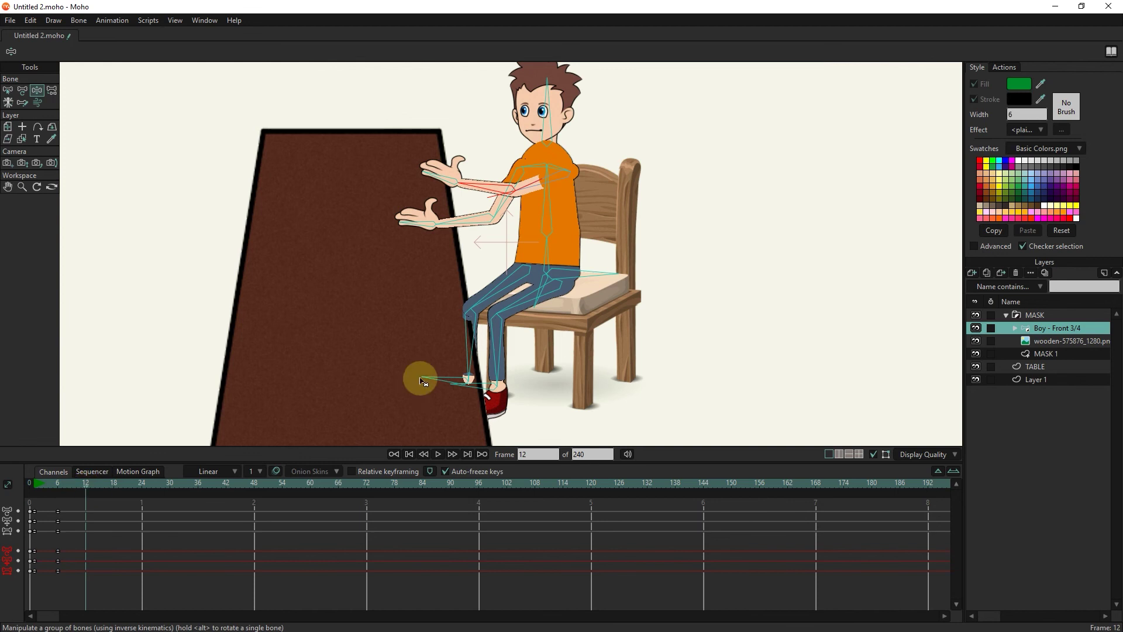
Step: Re-pose the boy's leg at frames 12 and 18 and render frame 18
left_click_drag(501, 369, 489, 361)
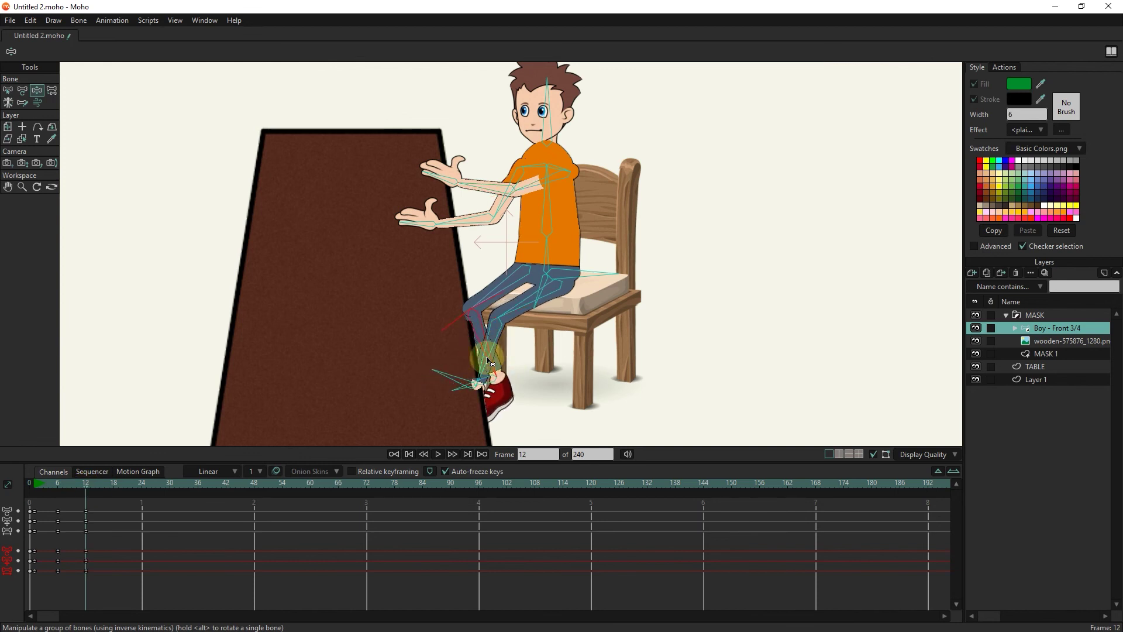
mouse_move(487, 379)
left_mouse_down()
mouse_move(519, 344)
mouse_move(452, 360)
left_mouse_up()
mouse_move(115, 485)
left_mouse_down()
mouse_move(41, 488)
mouse_move(115, 485)
left_mouse_up()
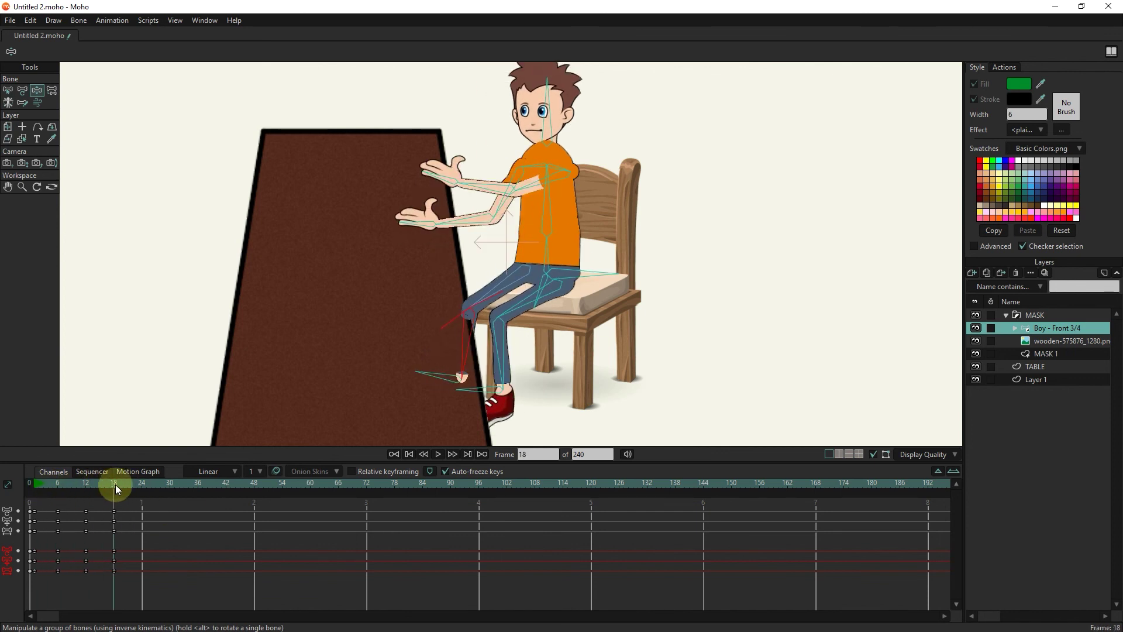
key("ctrl+r")
left_click(768, 18)
Step: Render frame 12 to review the motion, then lower the right arm at frame 12
mouse_move(115, 484)
left_mouse_down()
mouse_move(55, 484)
mouse_move(94, 484)
mouse_move(85, 487)
left_mouse_up()
scroll(456, 299, "up", 2)
key("ctrl+r")
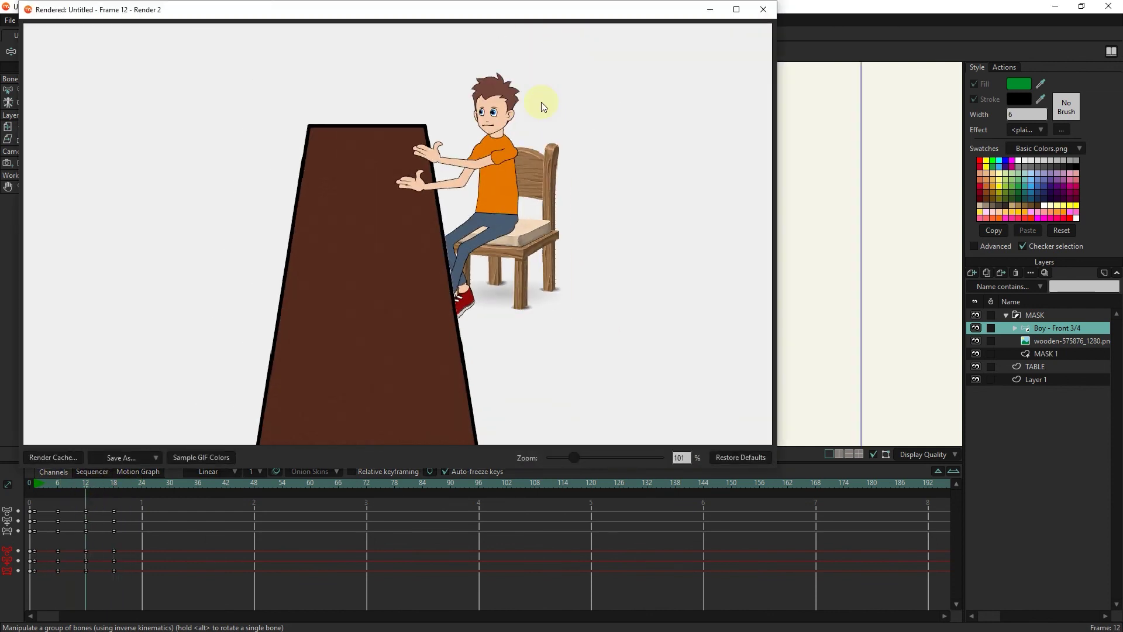
left_click(763, 8)
mouse_move(85, 485)
left_mouse_down()
mouse_move(52, 485)
mouse_move(85, 485)
left_mouse_up()
mouse_move(438, 210)
left_mouse_down()
mouse_move(472, 239)
mouse_move(456, 233)
mouse_move(537, 261)
mouse_move(526, 272)
left_mouse_up()
left_click(114, 485)
mouse_move(114, 485)
left_mouse_down()
mouse_move(85, 485)
mouse_move(114, 485)
left_mouse_up()
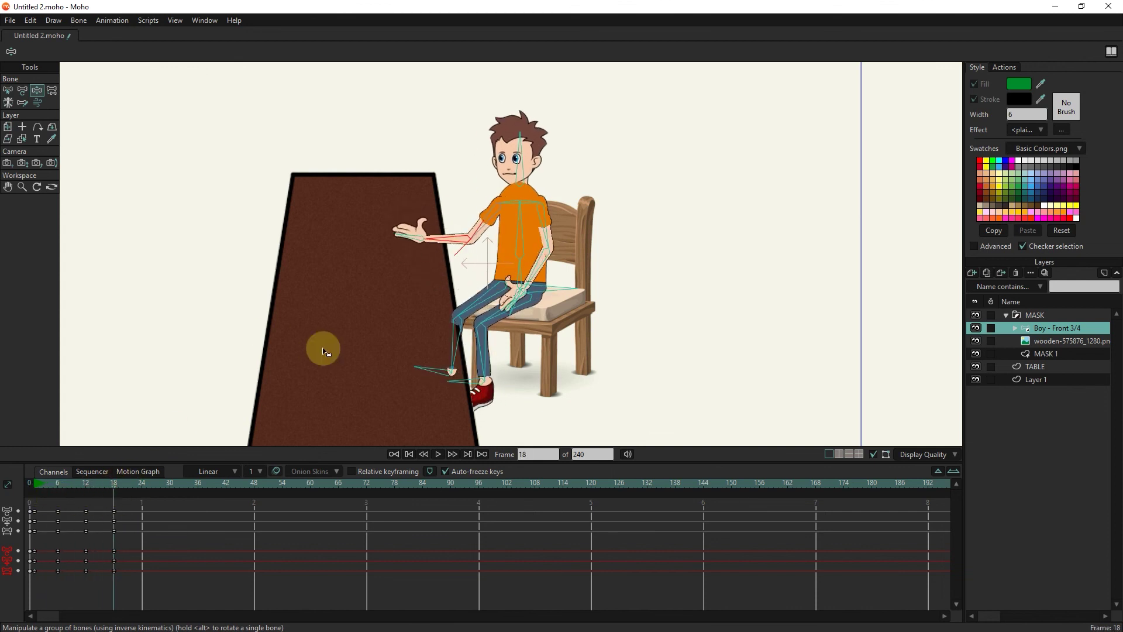
Step: End the animation at frame 24 and export it with File > Export Animation
left_click(140, 485)
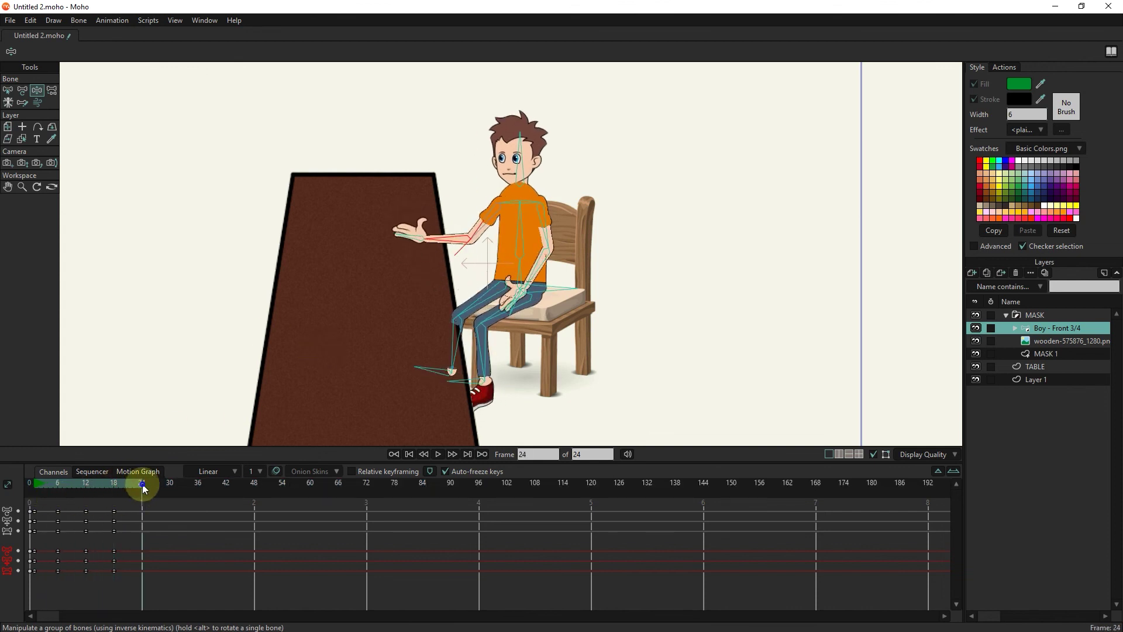
left_click(10, 20)
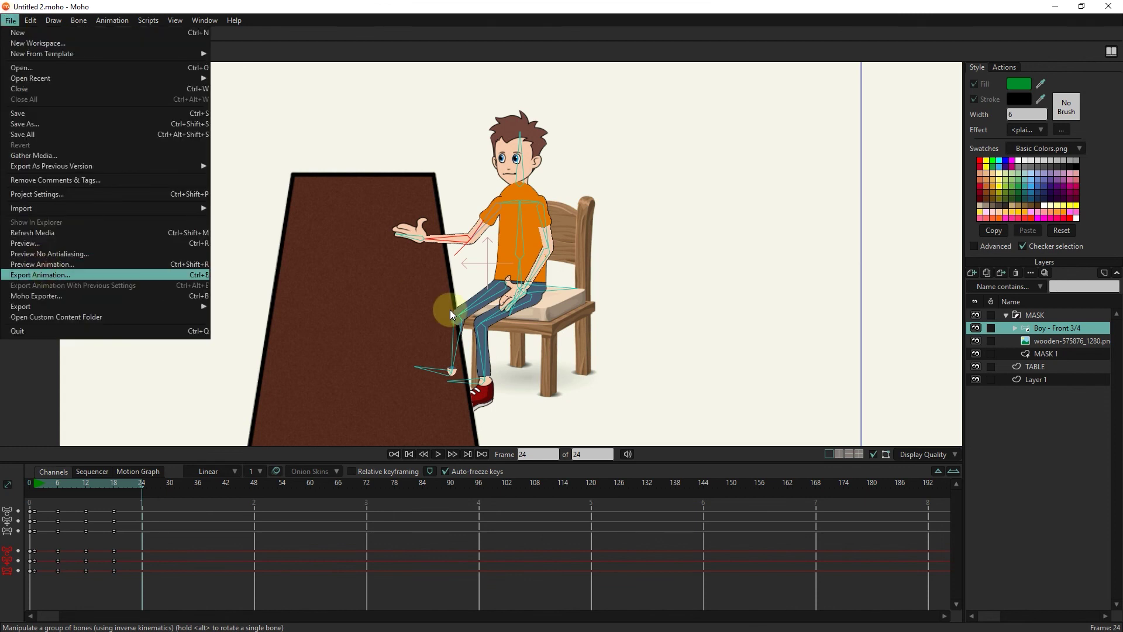
left_click(40, 275)
left_click(640, 464)
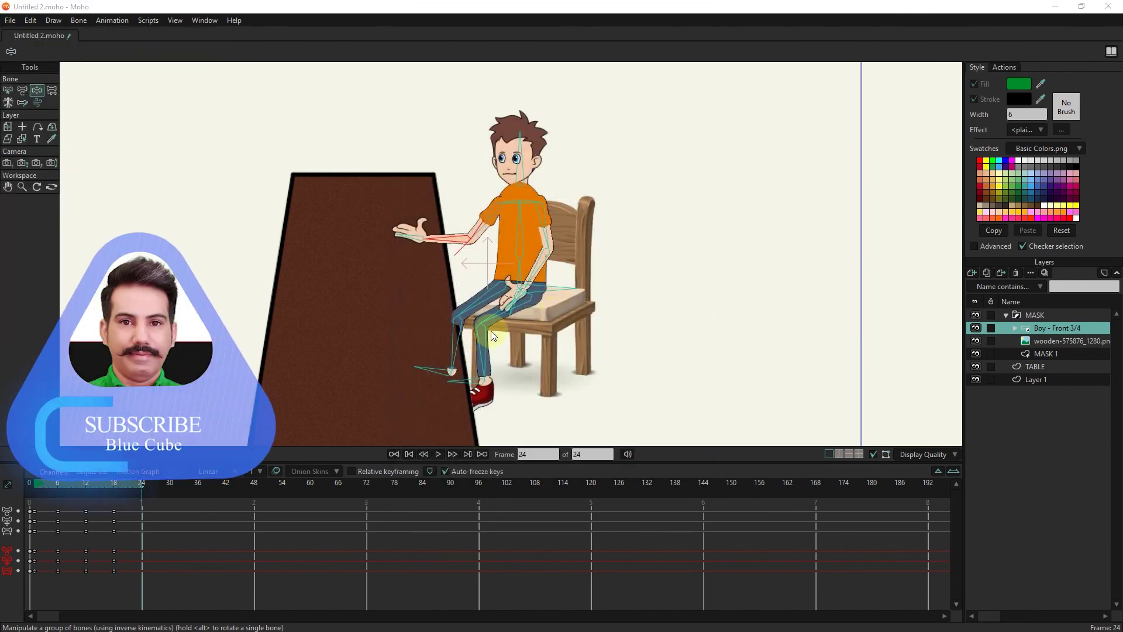